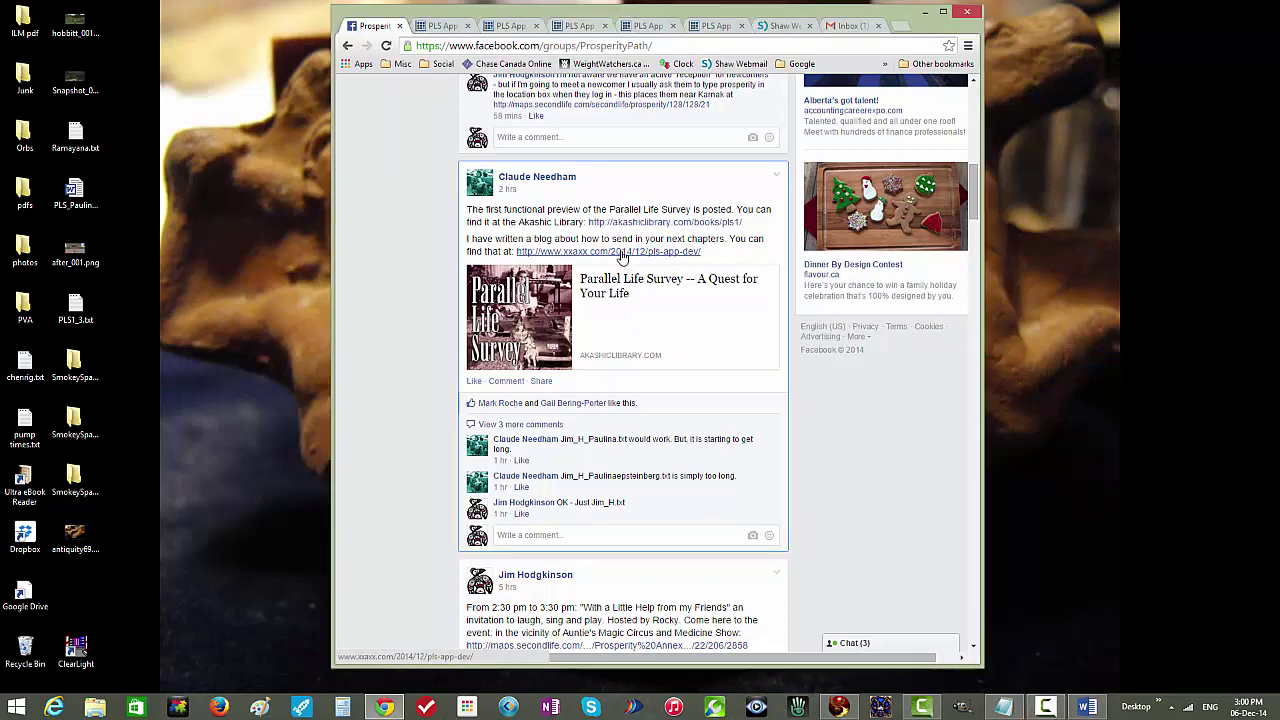
# Open the xxaxx.com blog post 'PLS App – Dev Goes On' from the Facebook group link in a new tab.
pyautogui.click(622, 255)
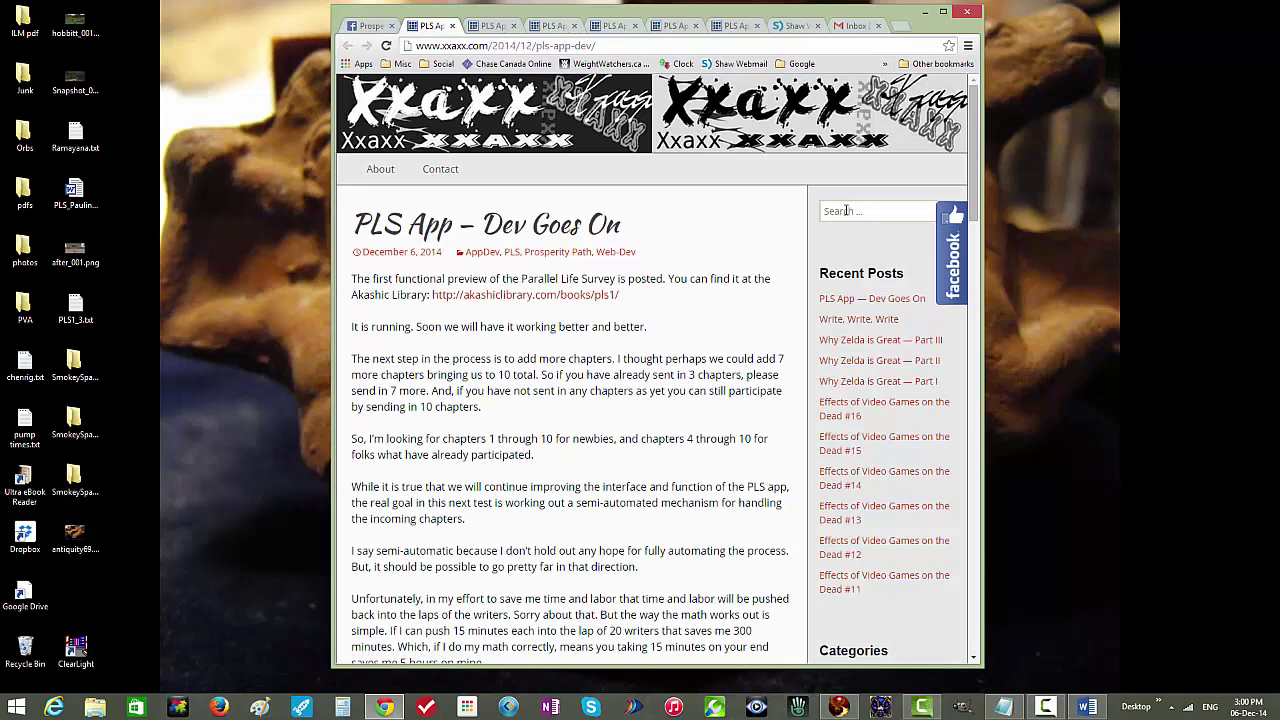
# Bring the 'So, here's the deal' chapter submission rules into view and move the browser window right.
pyautogui.scroll(-2, 973, 212)
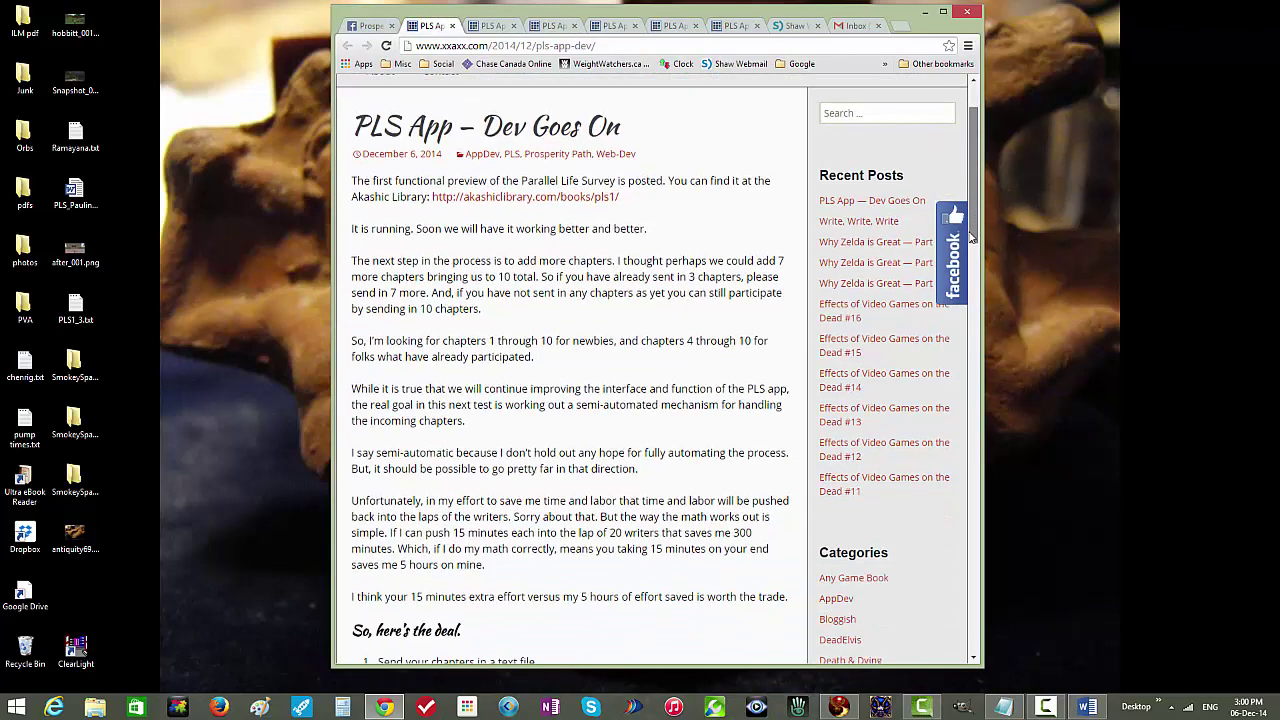
pyautogui.scroll(2, 970, 212)
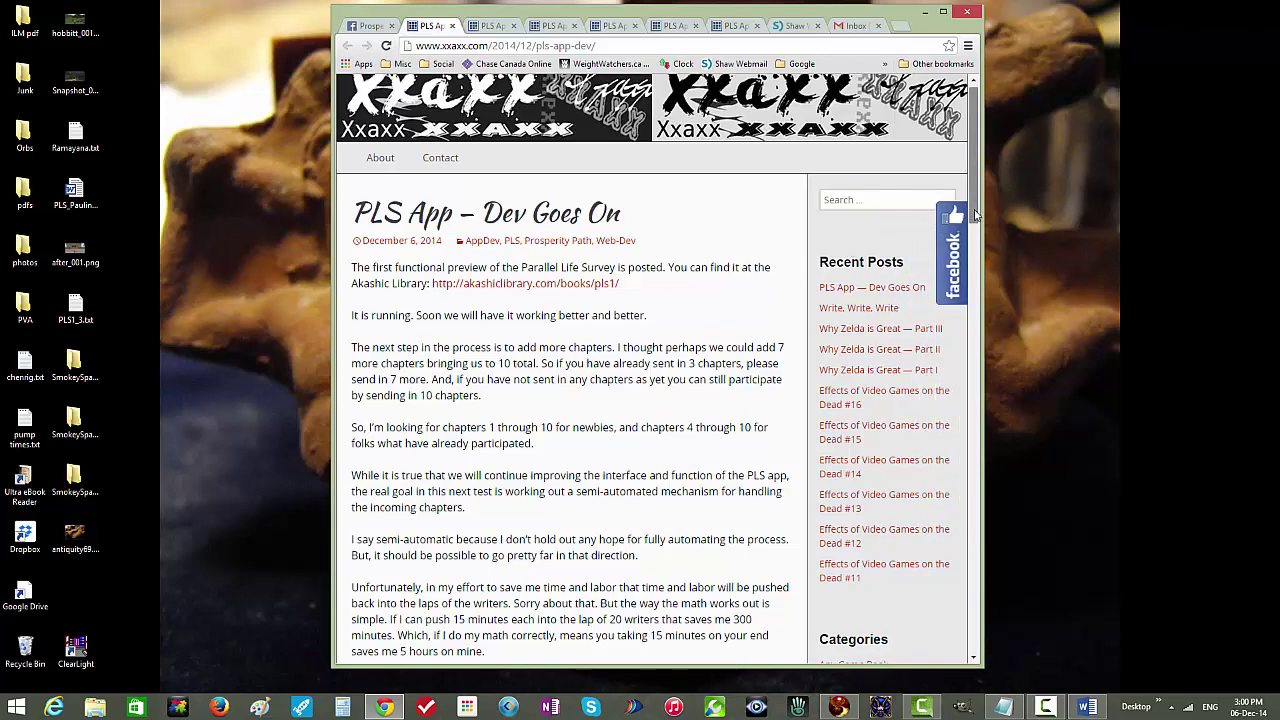
pyautogui.moveTo(975, 215); pyautogui.dragTo(969, 376)
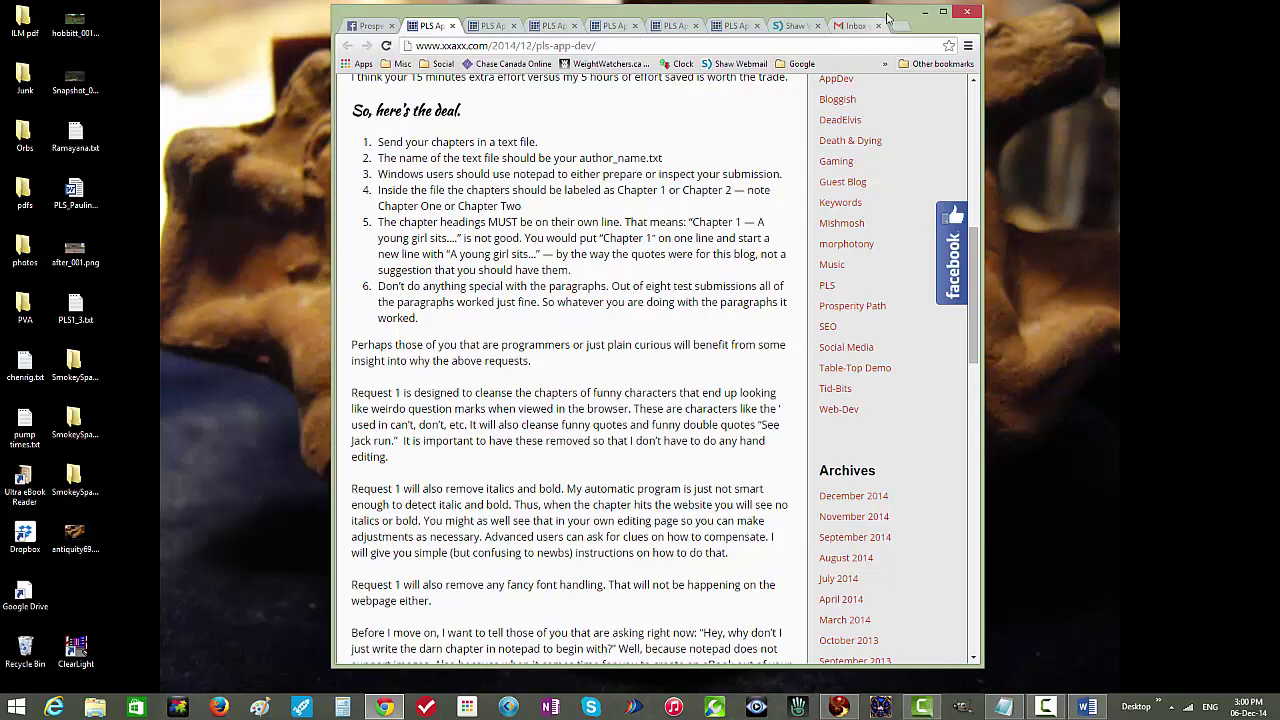
pyautogui.moveTo(889, 13); pyautogui.dragTo(1075, 33)
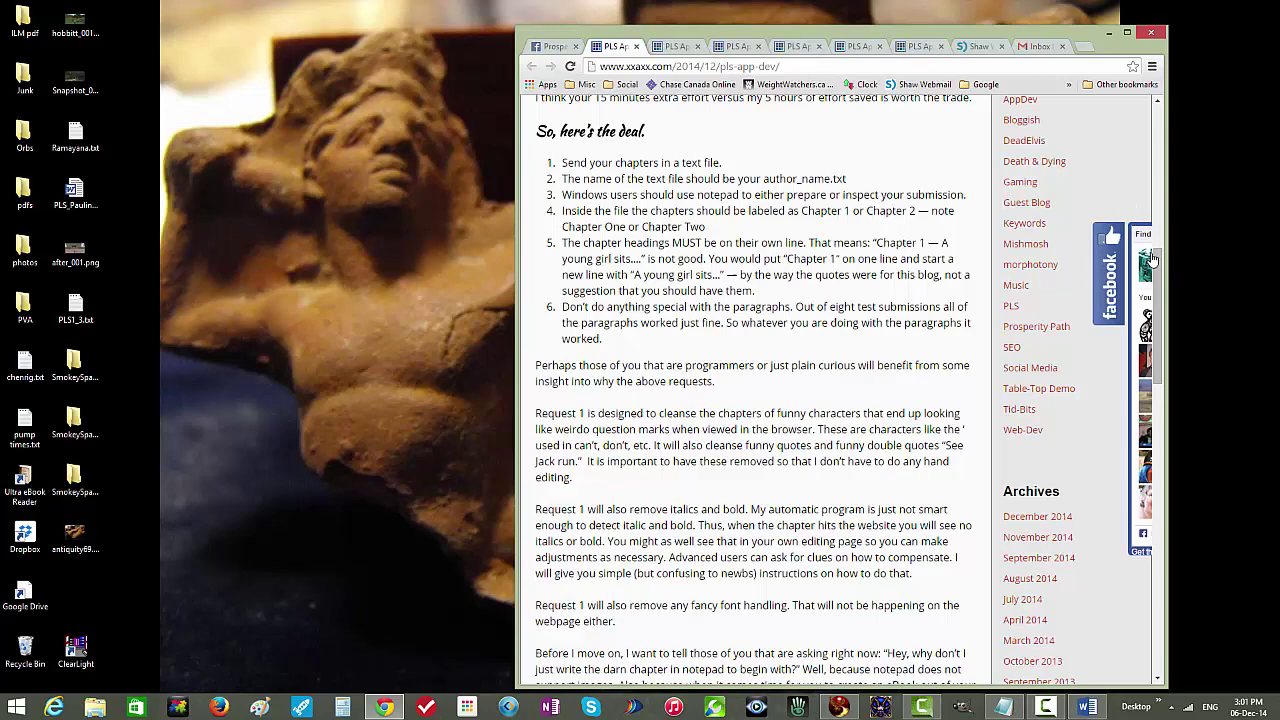
pyautogui.moveTo(1159, 308); pyautogui.dragTo(1157, 373)
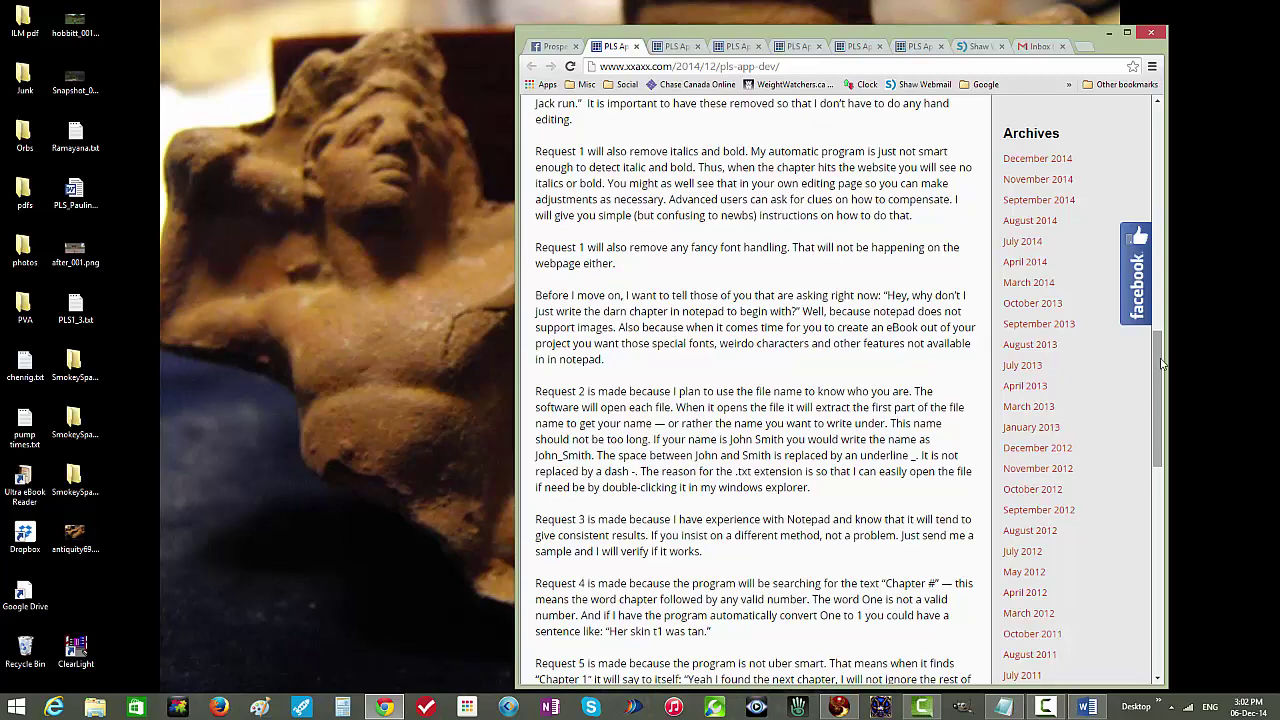
pyautogui.moveTo(1163, 365); pyautogui.dragTo(1169, 240)
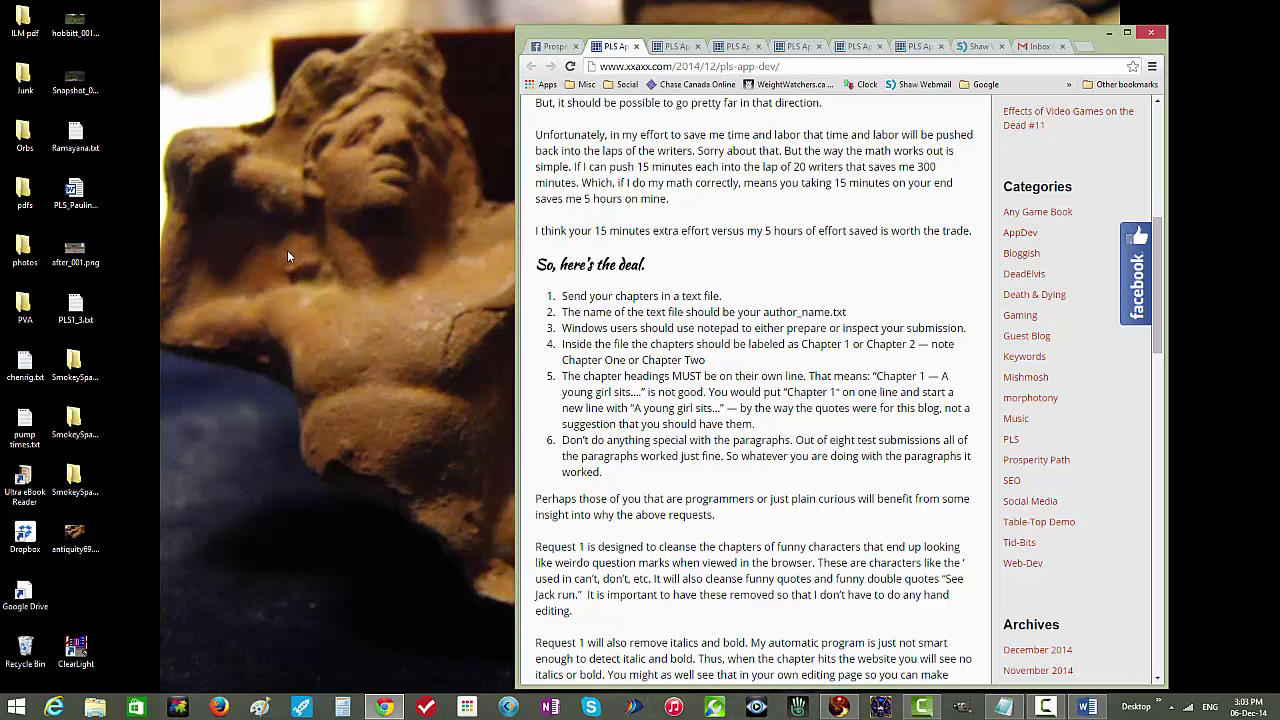
# Create a new text document on the desktop named Jim_H.txt.
pyautogui.rightClick(287, 250)
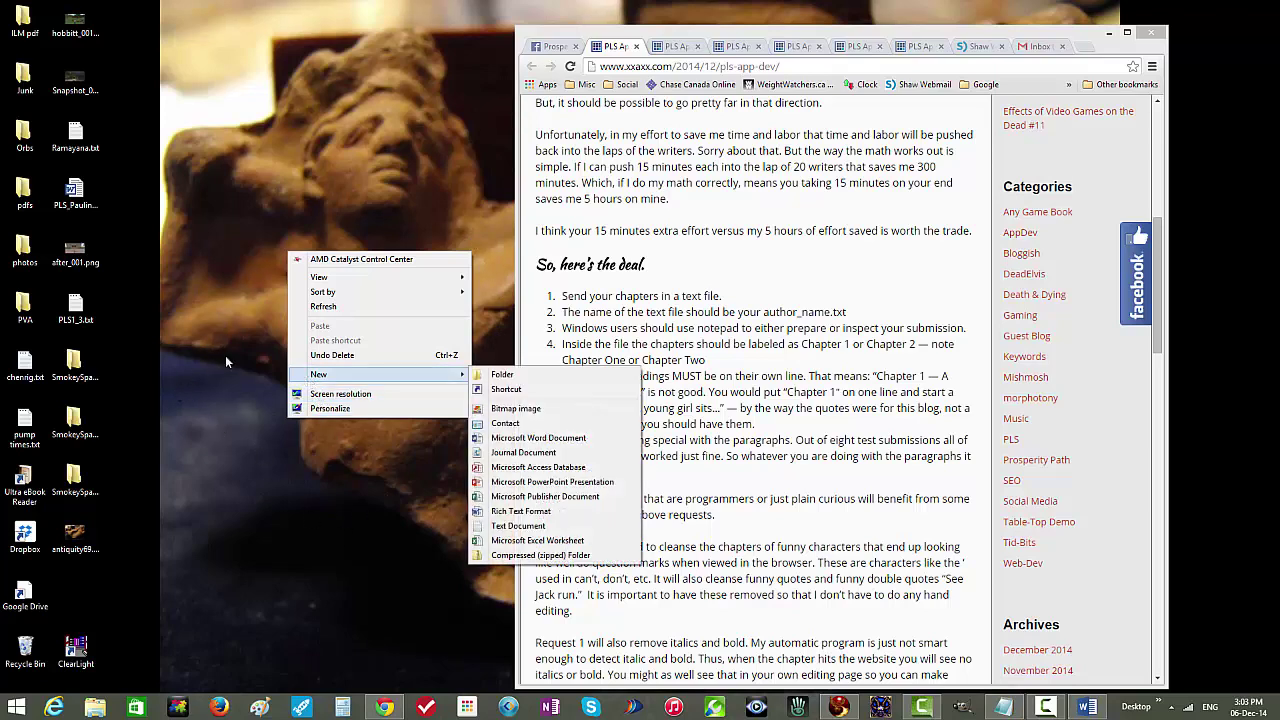
pyautogui.moveTo(316, 375)
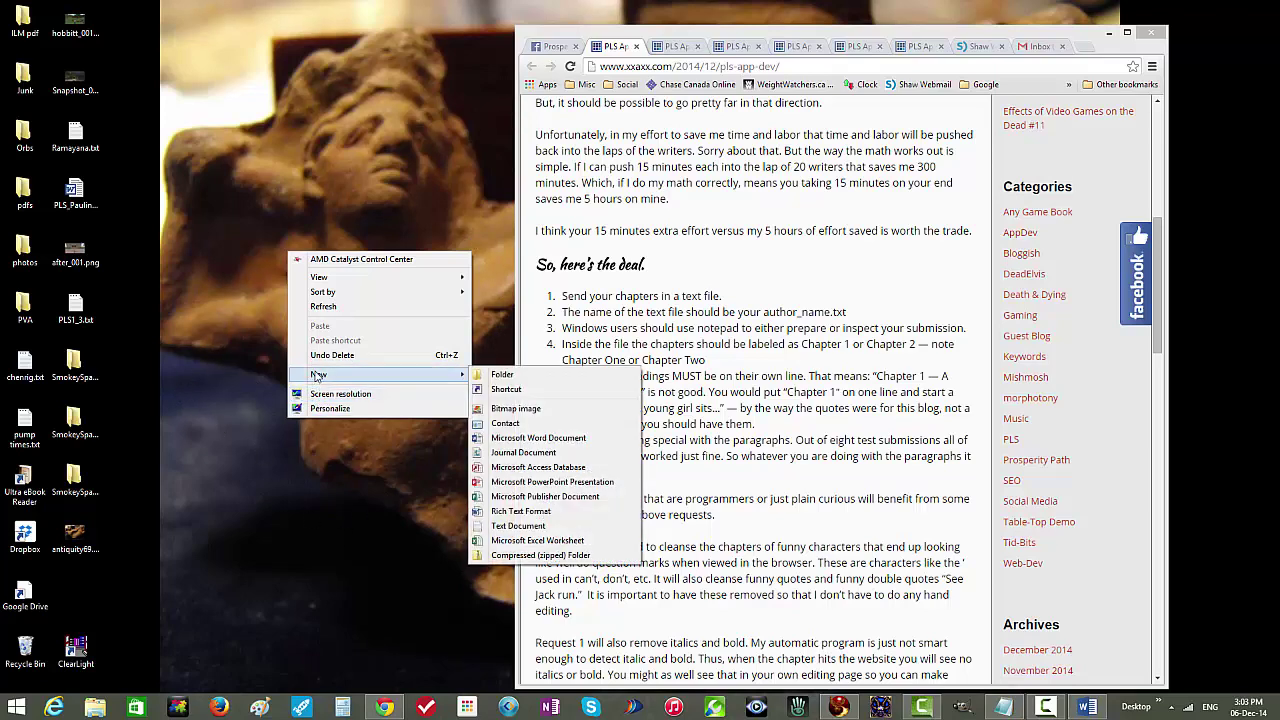
pyautogui.click(502, 530)
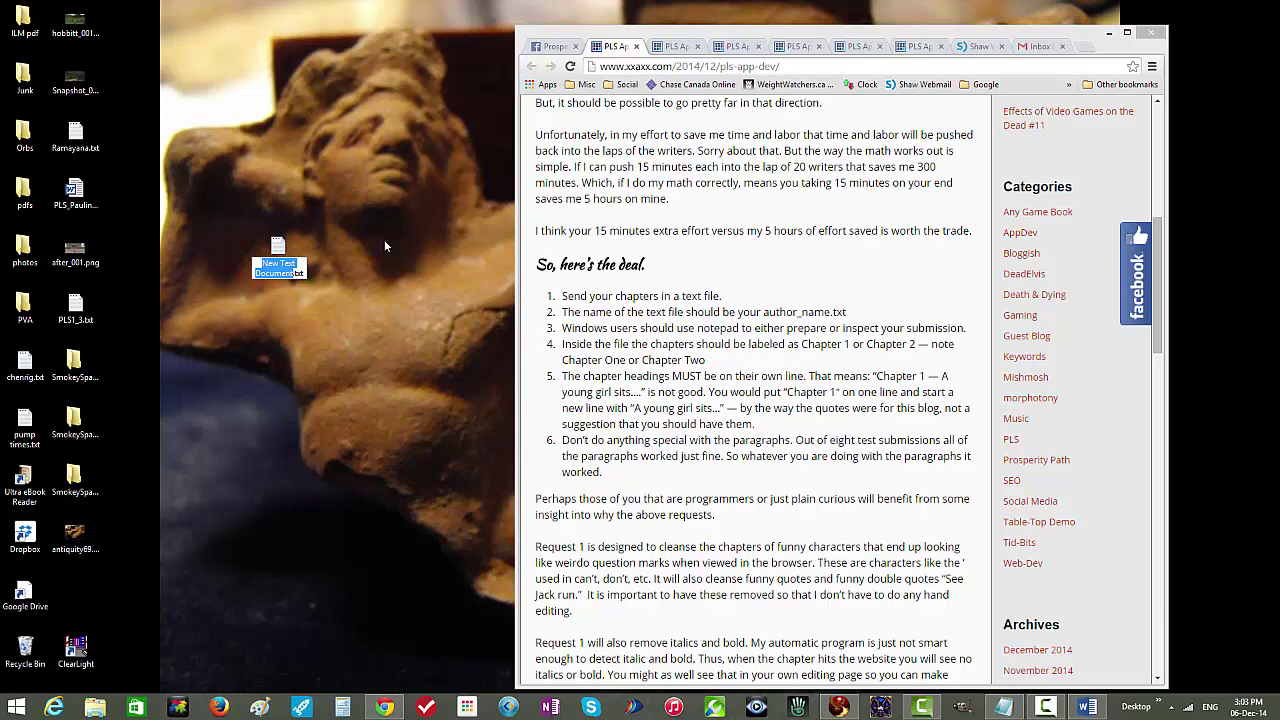
pyautogui.write('Jim')
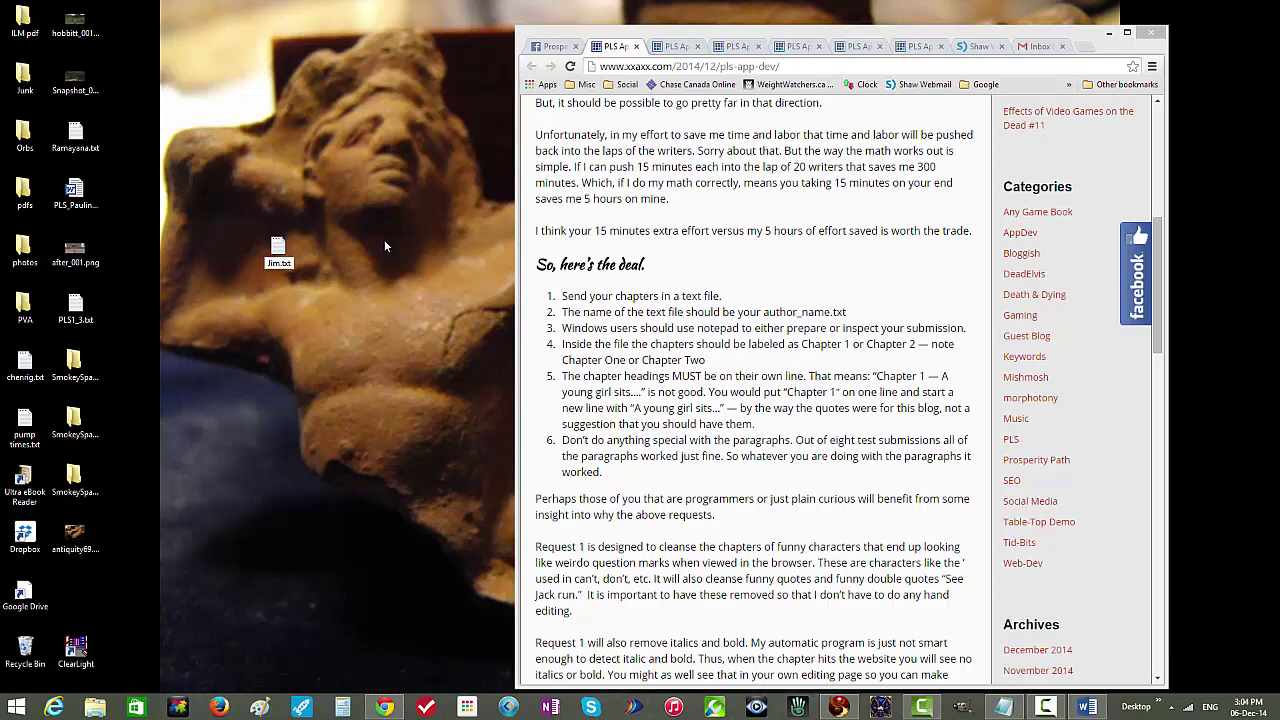
pyautogui.write('_H')
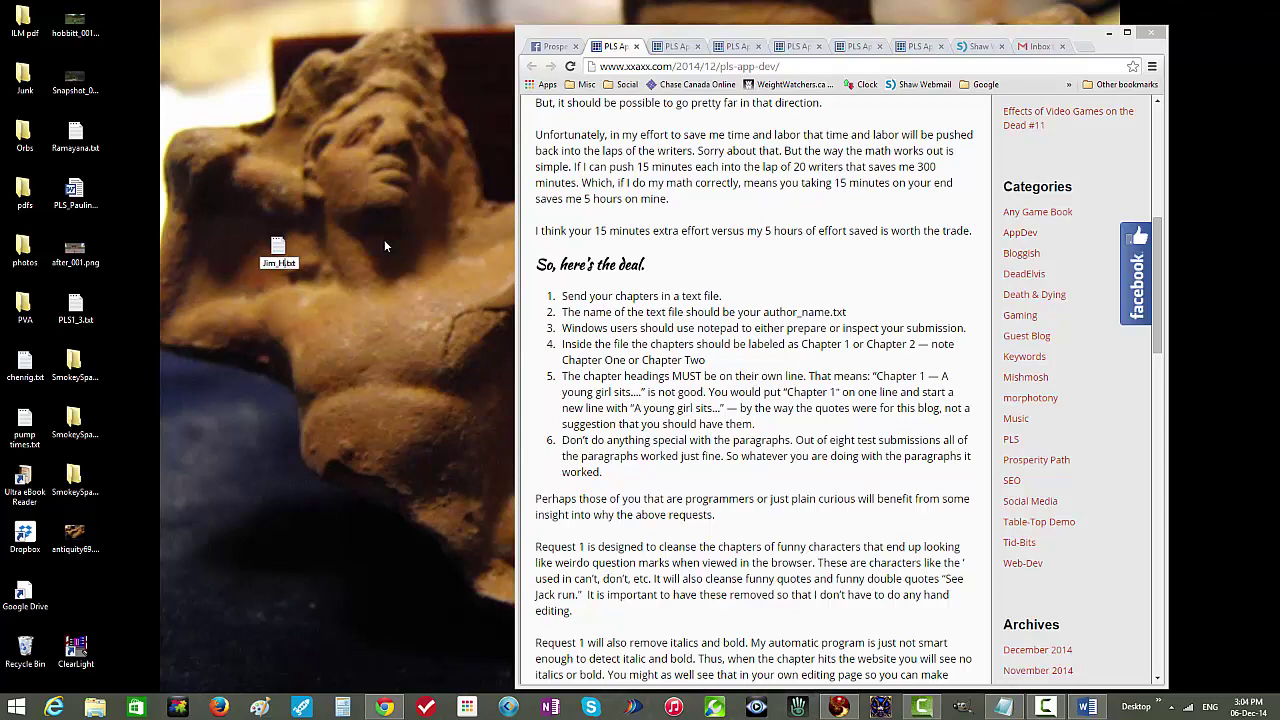
# Open the desktop file Jim_H.txt in Notepad.
pyautogui.click(280, 247)
pyautogui.doubleClick(280, 247)
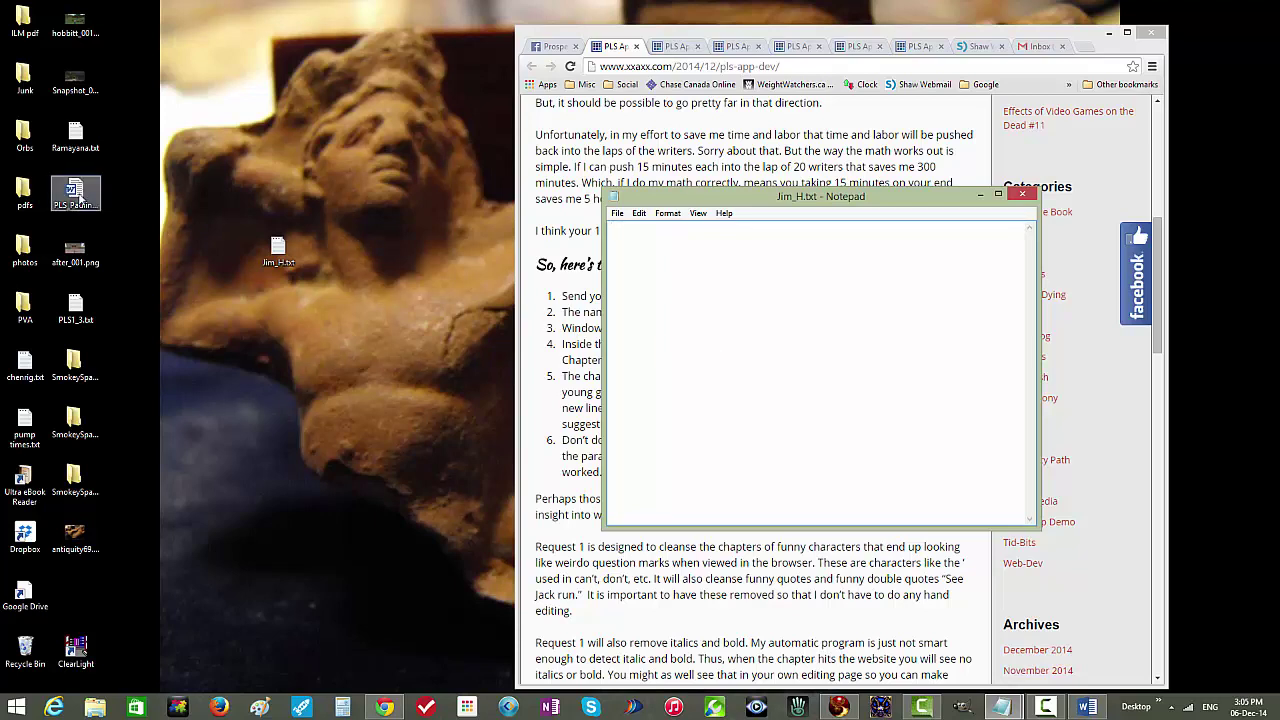
# Open PLS_Paulina.doc in Word and bring the chapter text into view.
pyautogui.doubleClick(75, 197)
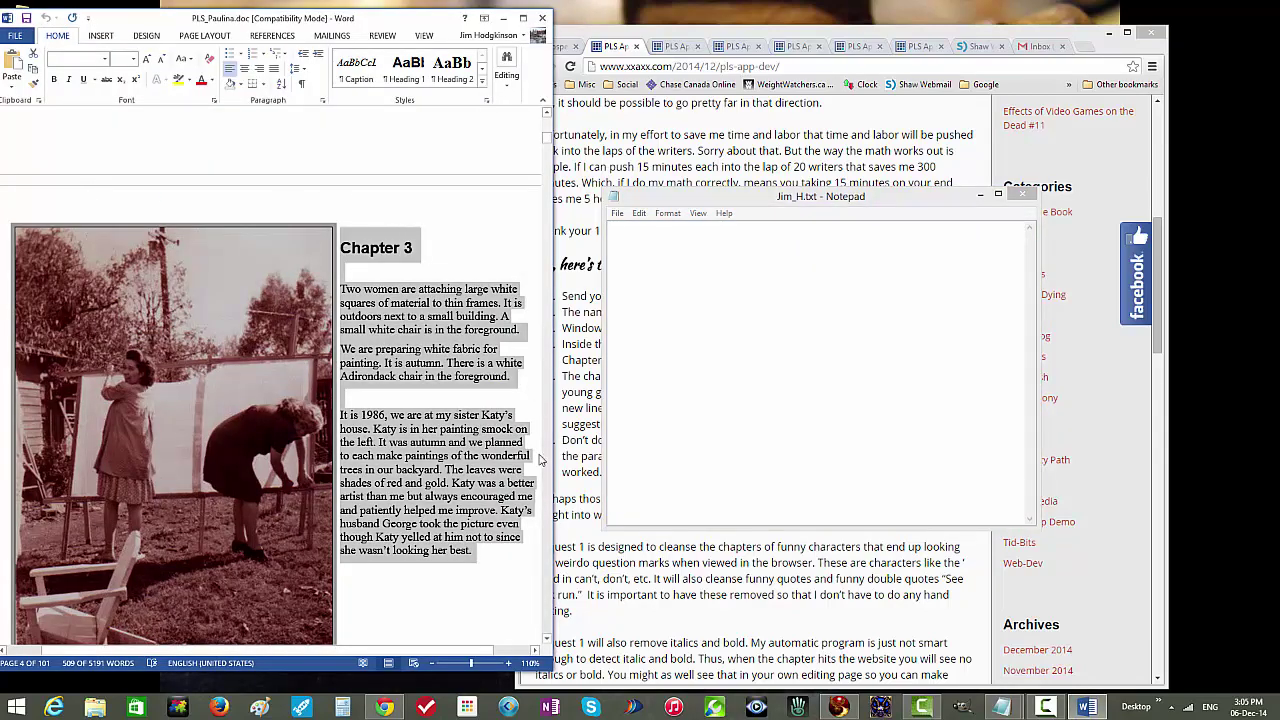
pyautogui.click(404, 584)
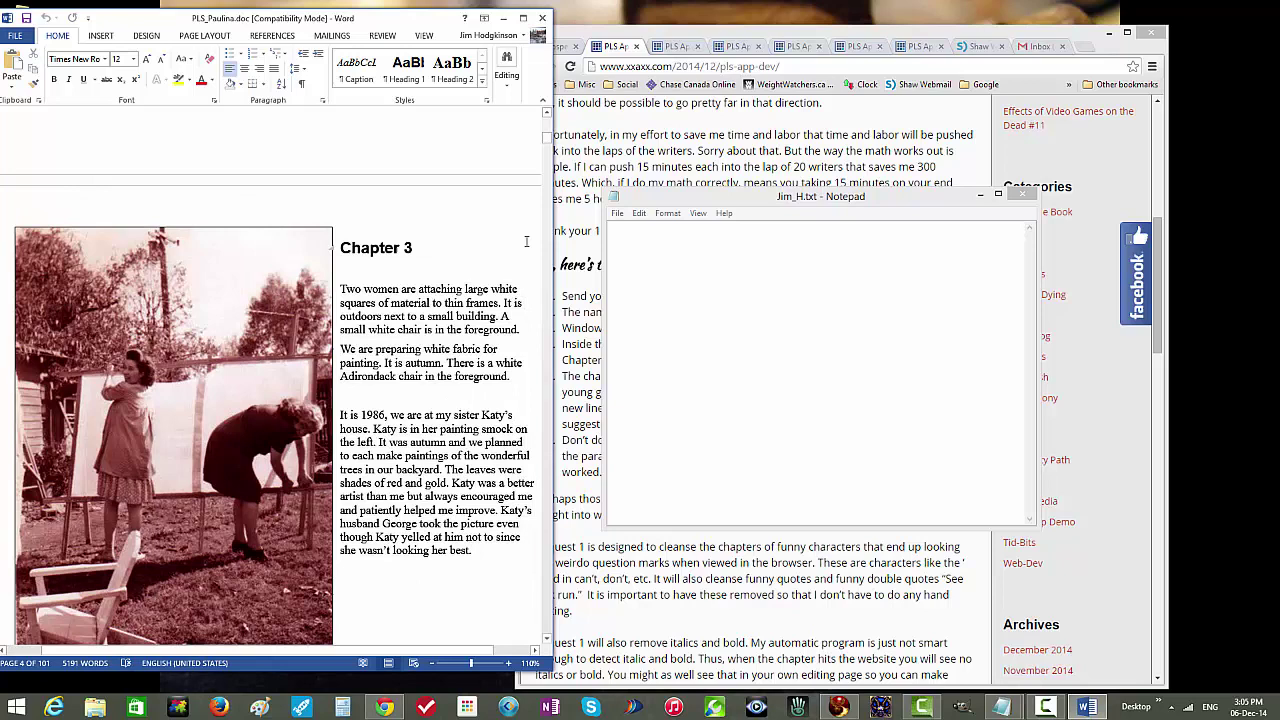
pyautogui.moveTo(547, 141); pyautogui.dragTo(547, 112)
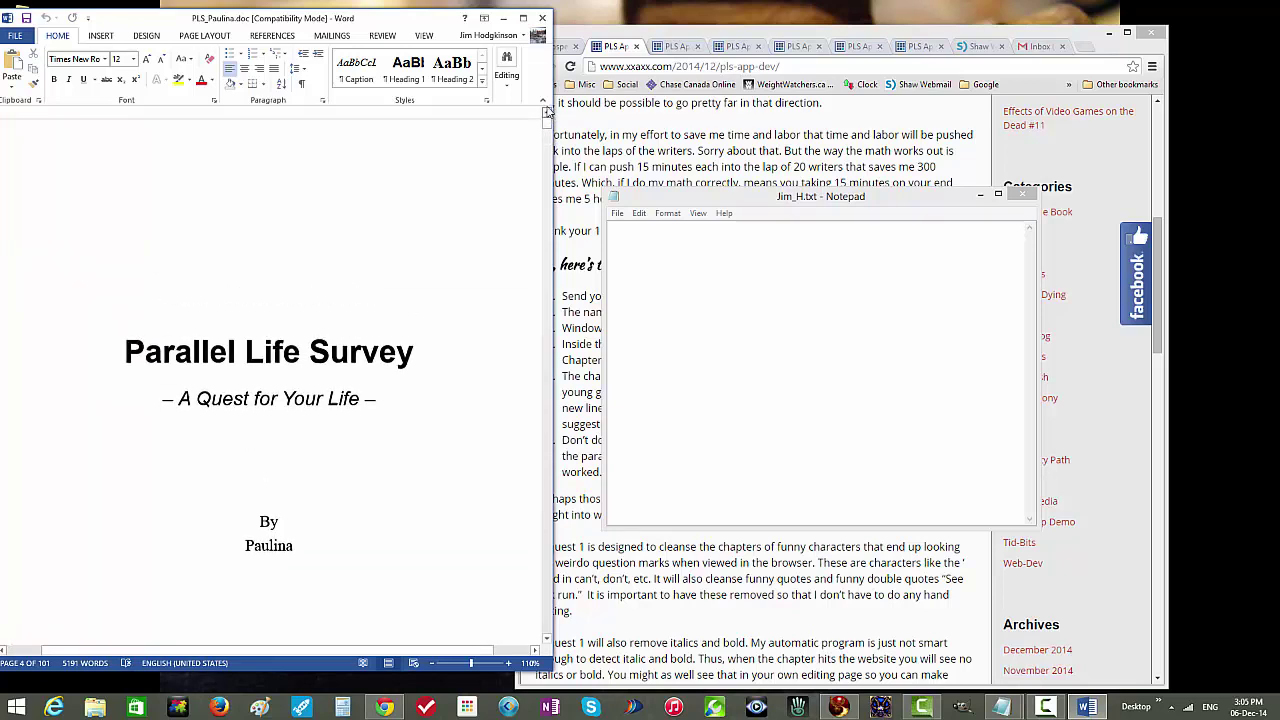
pyautogui.scroll(-10, 429, 289)
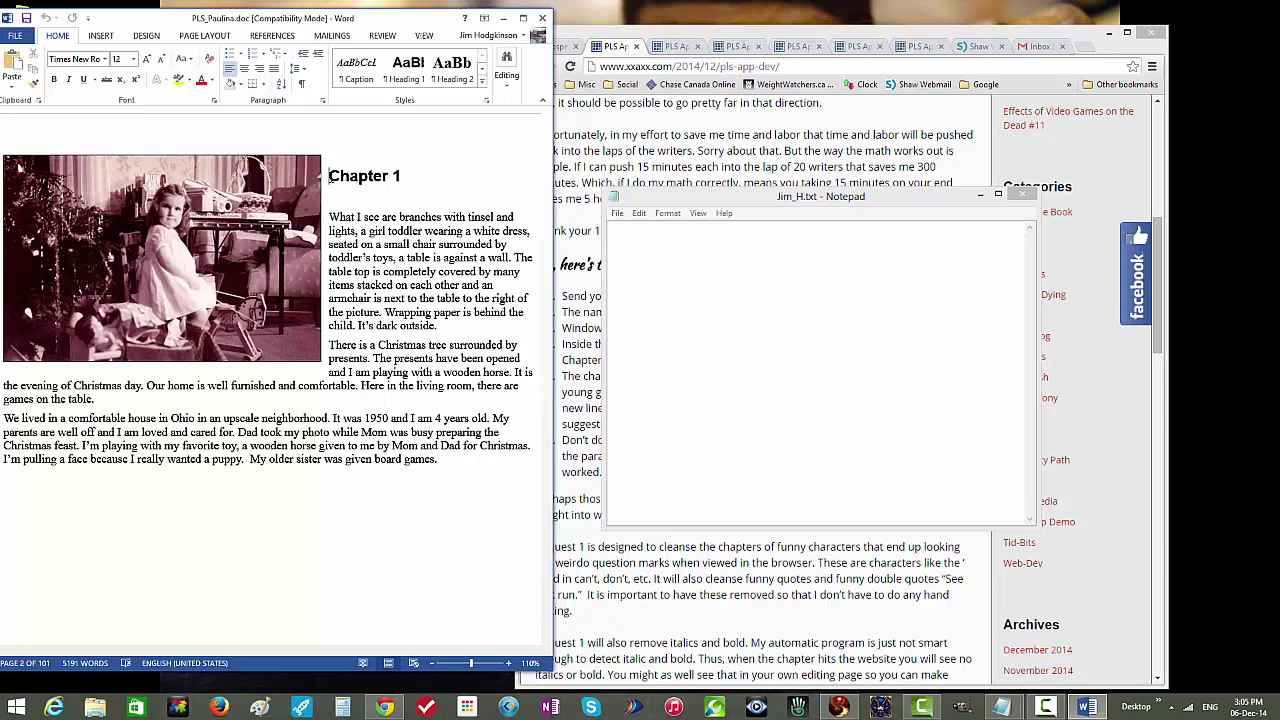
# Select the text from the Chapter 1 heading through the end of Chapter 3 (509 words).
pyautogui.moveTo(330, 176); pyautogui.dragTo(475, 552)
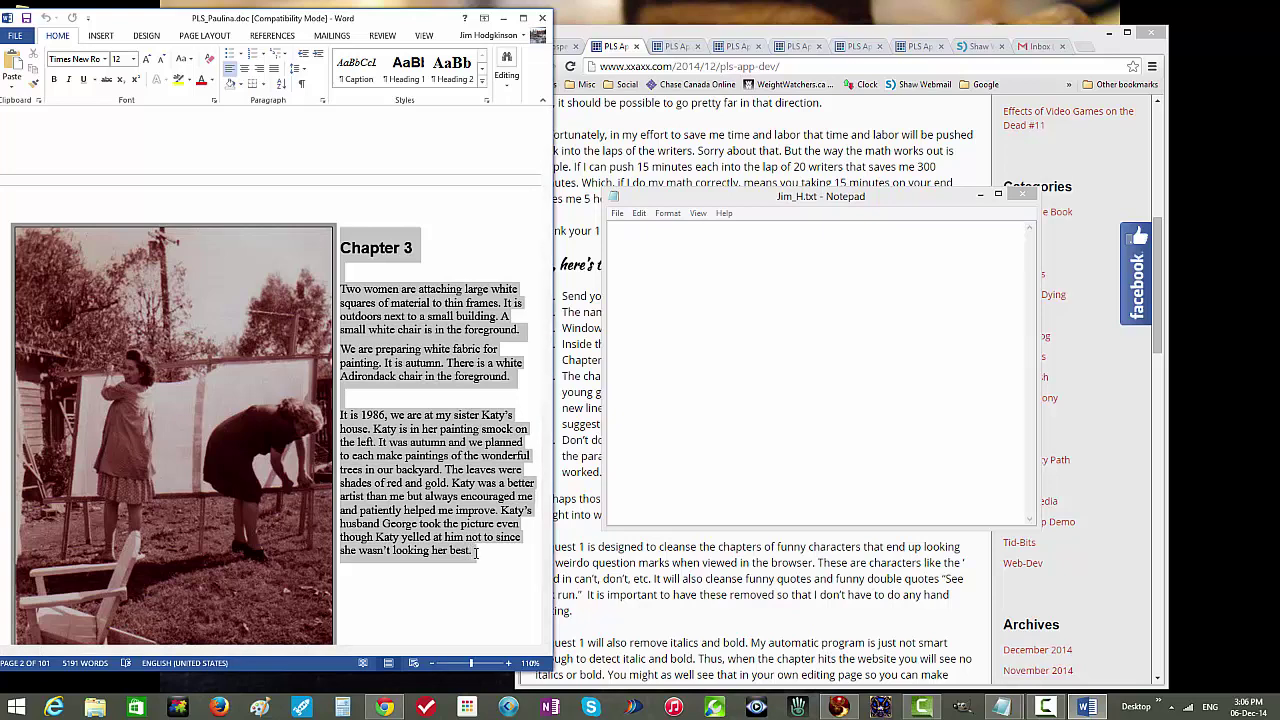
pyautogui.moveTo(477, 553); pyautogui.dragTo(477, 552)
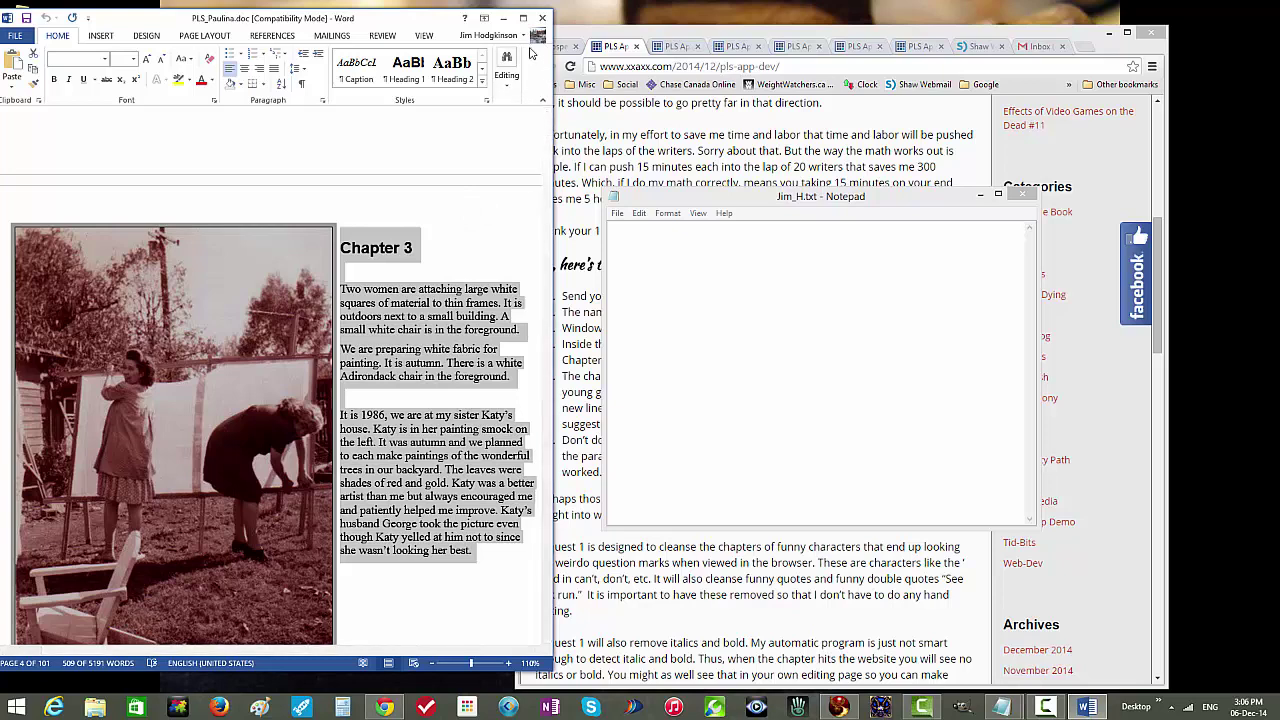
pyautogui.moveTo(433, 20); pyautogui.dragTo(470, 27)
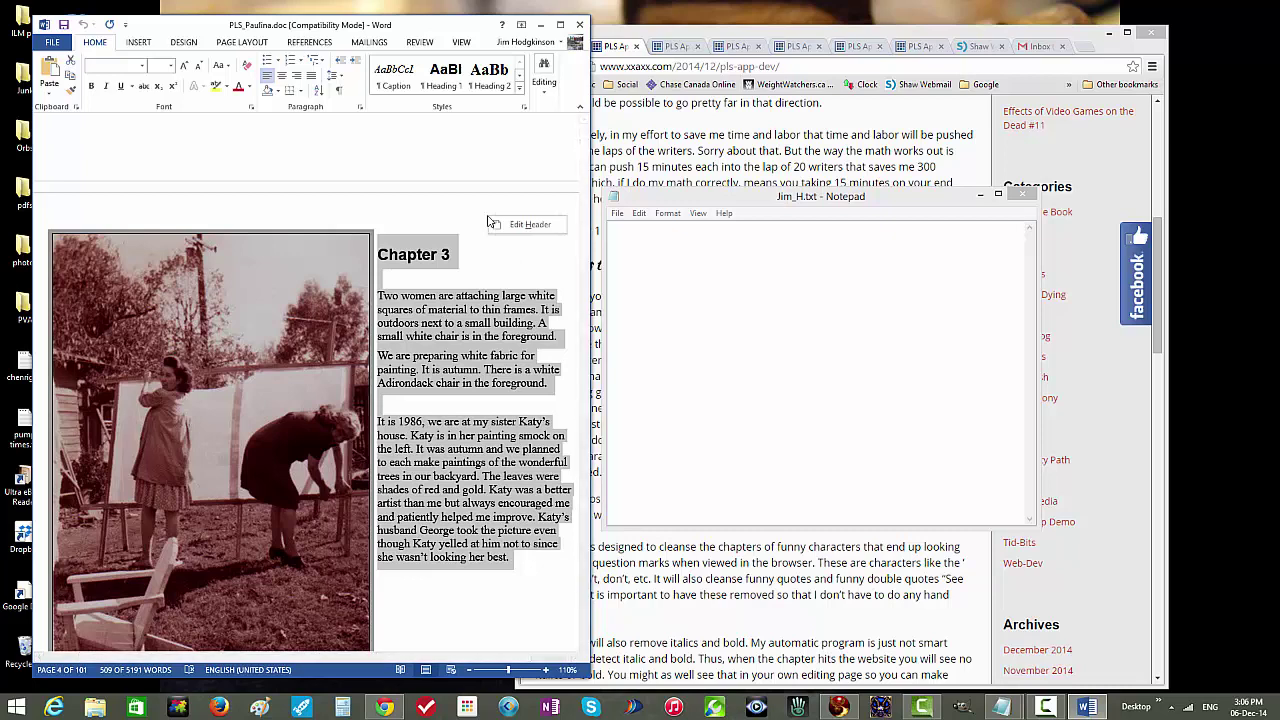
pyautogui.rightClick(504, 264)
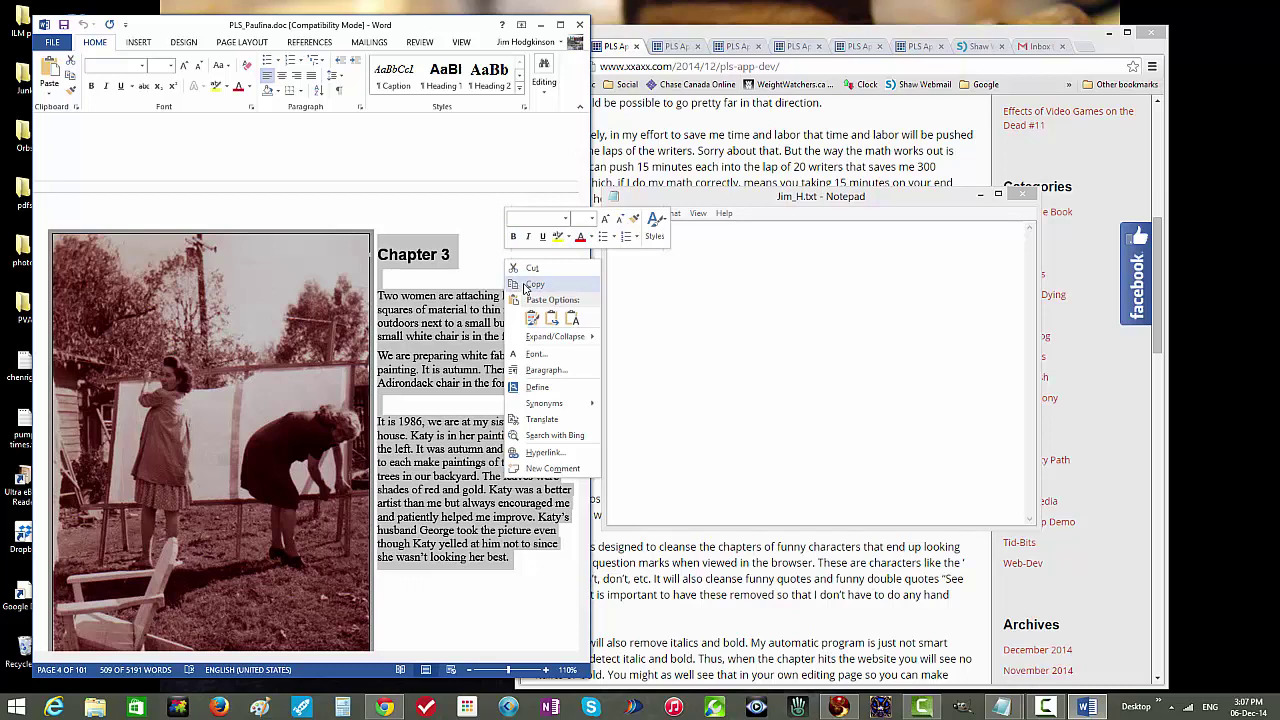
pyautogui.click(530, 284)
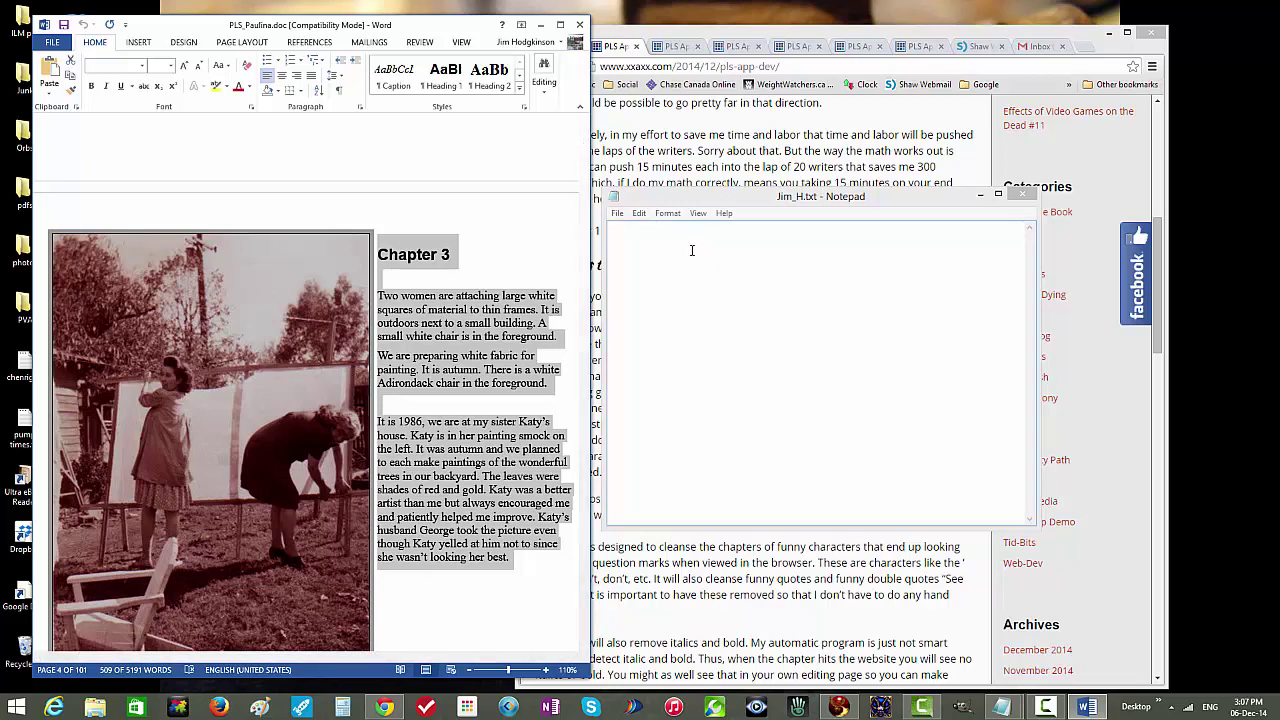
# Paste the copied Chapter 1–3 text into the empty Jim_H.txt in Notepad.
pyautogui.click(641, 240)
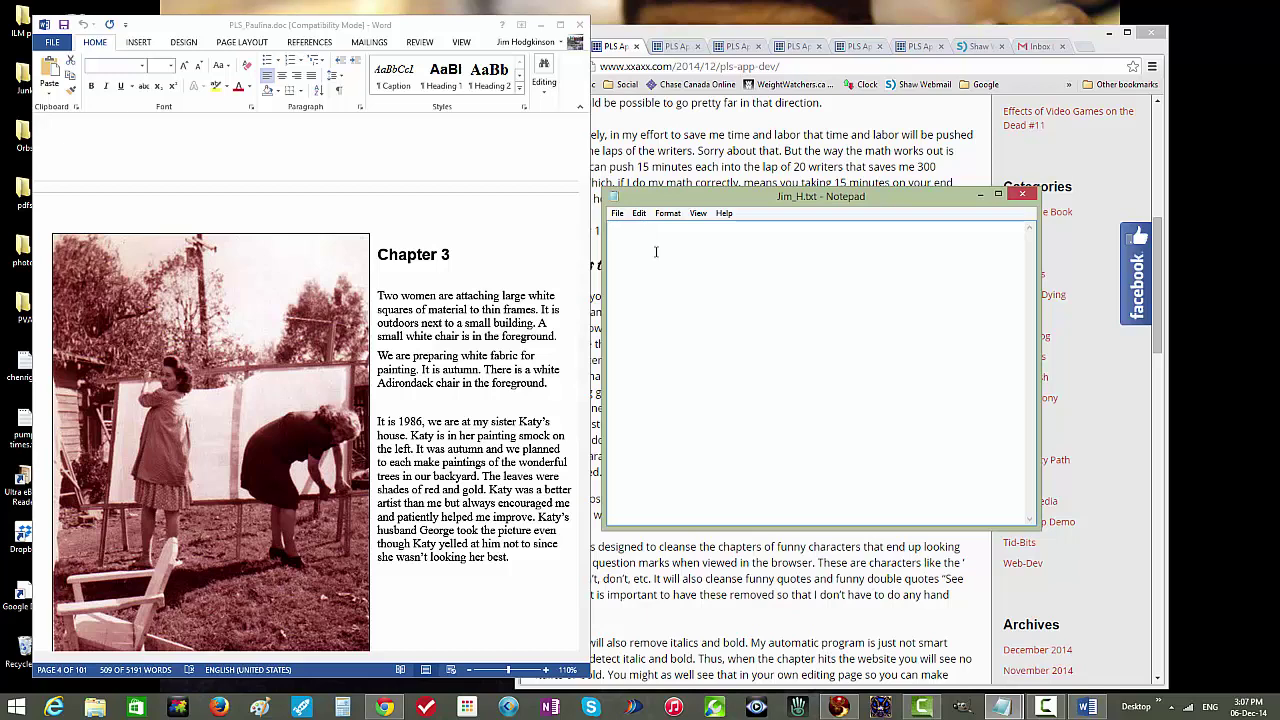
pyautogui.rightClick(656, 252)
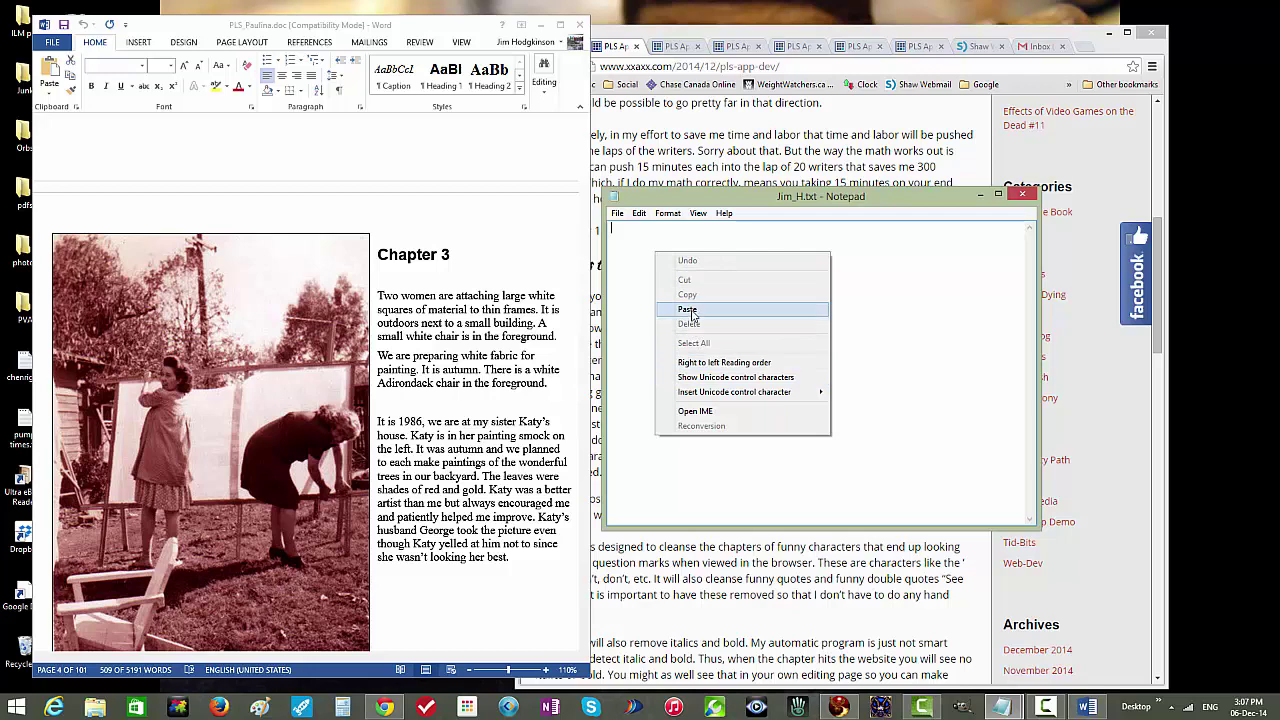
pyautogui.click(688, 311)
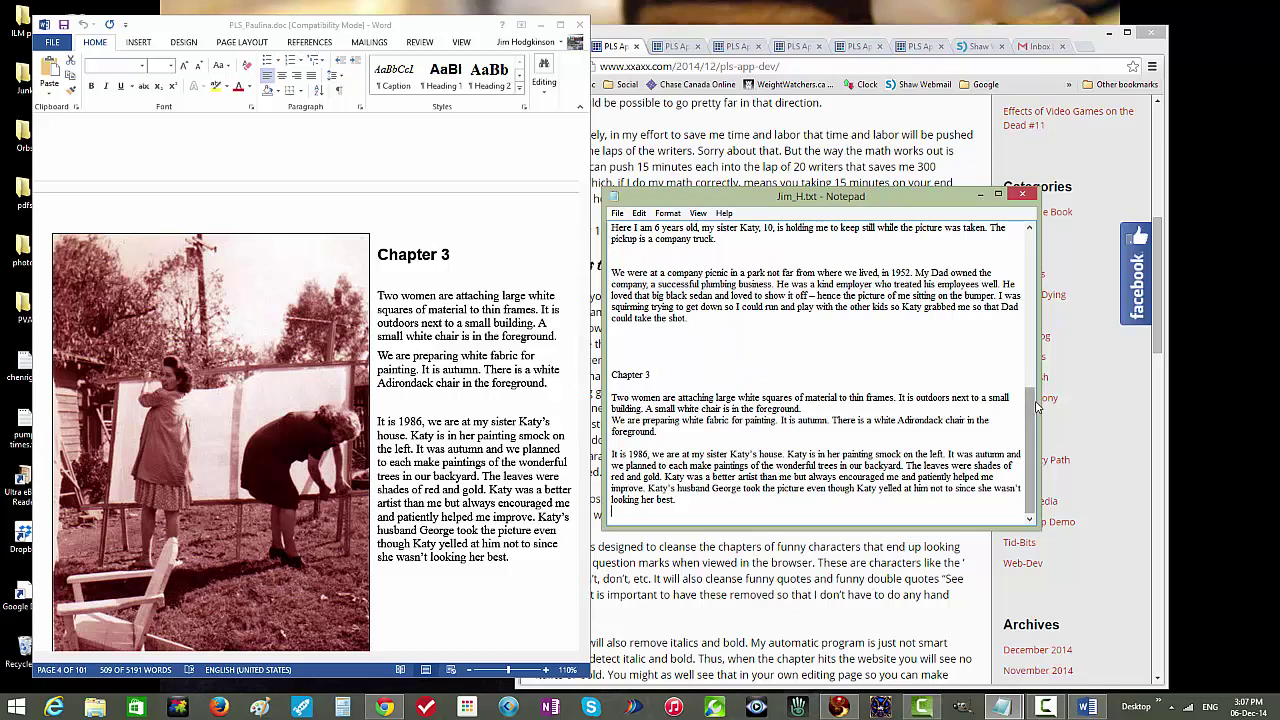
pyautogui.moveTo(1027, 408); pyautogui.dragTo(1022, 385)
pyautogui.scroll(10, 1022, 385)
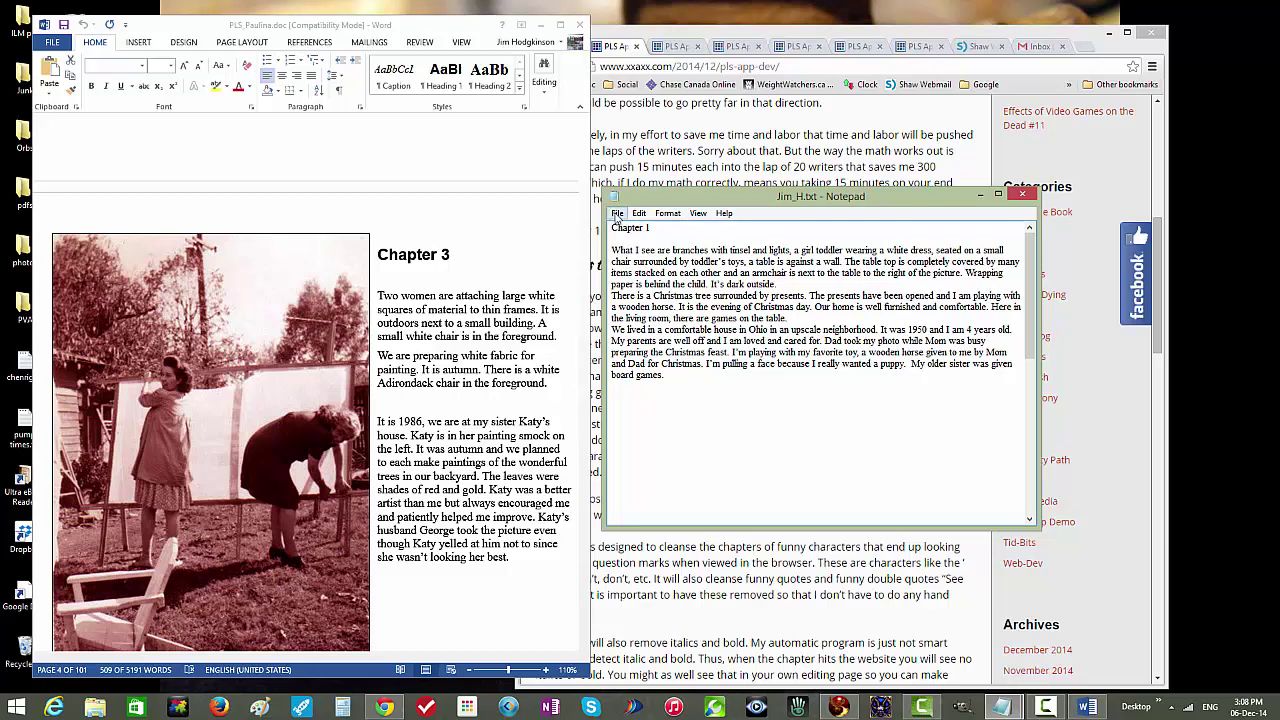
pyautogui.click(617, 214)
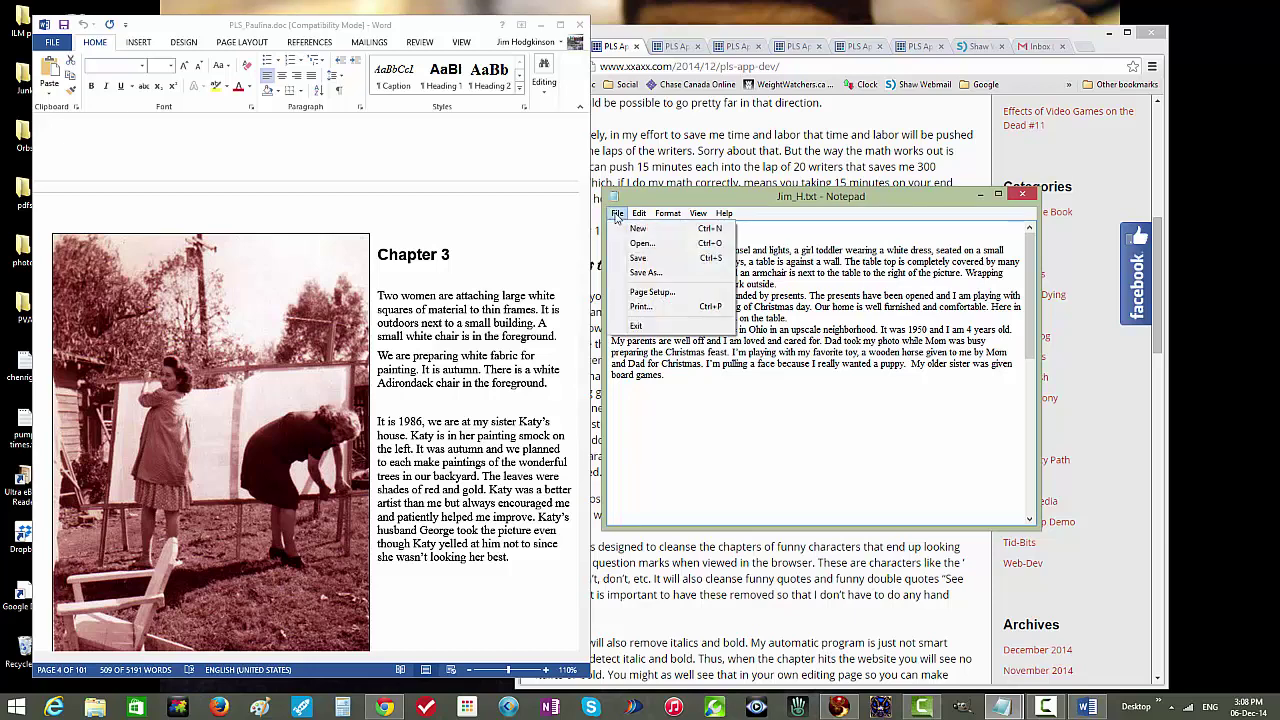
pyautogui.click(647, 260)
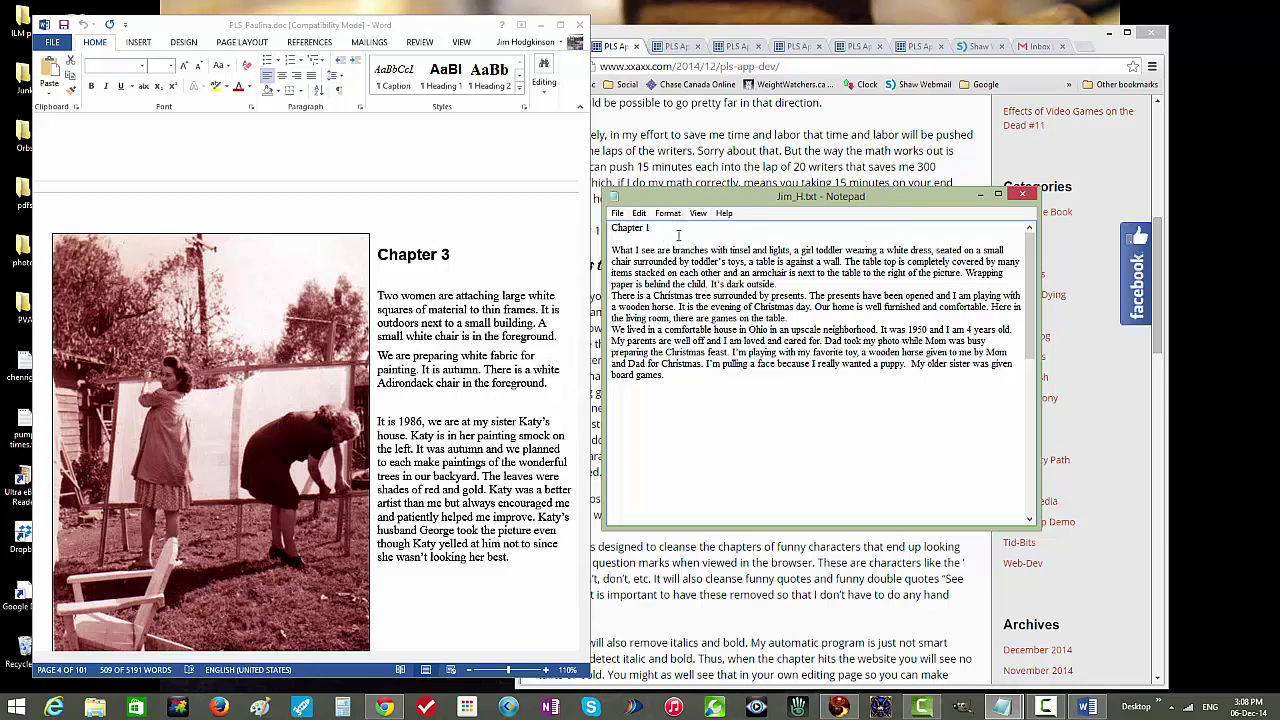
# Join the Chapter 1 heading to its text and add blank lines after its first two paragraphs.
pyautogui.hotkey('ctrl', 'a')
pyautogui.hotkey('ctrl', 'v')
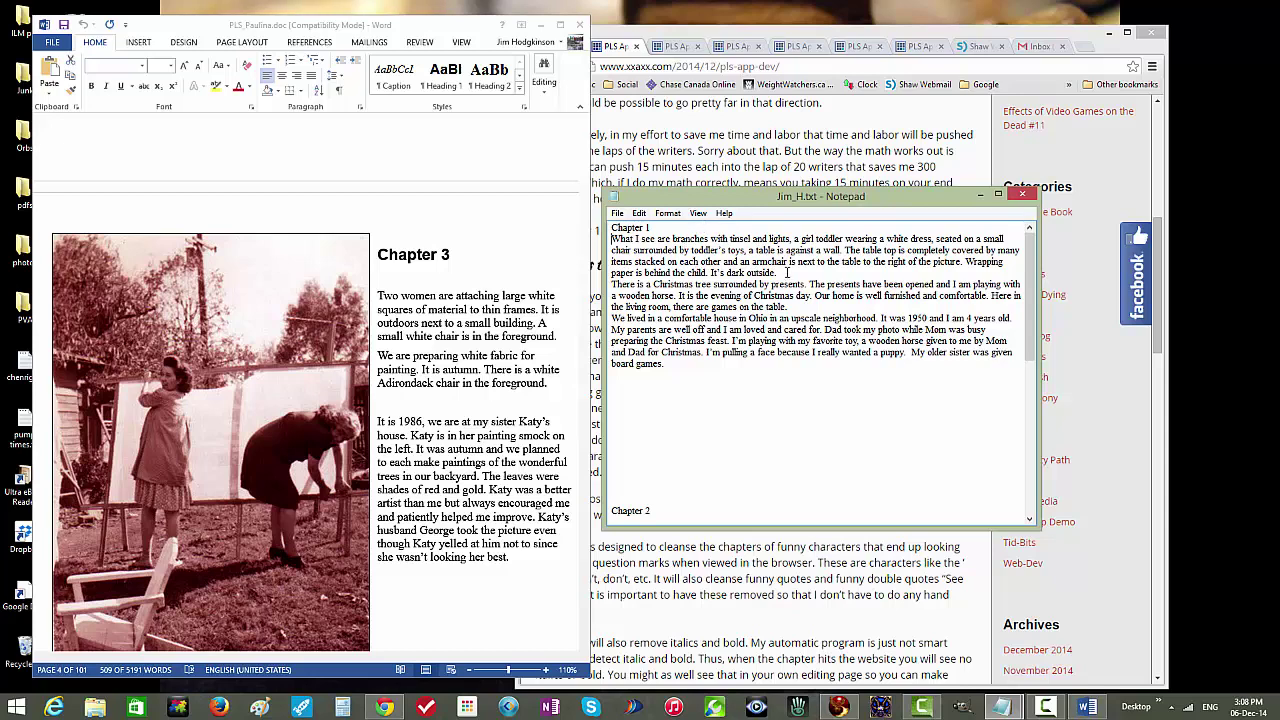
pyautogui.click(787, 272)
pyautogui.press('Return')
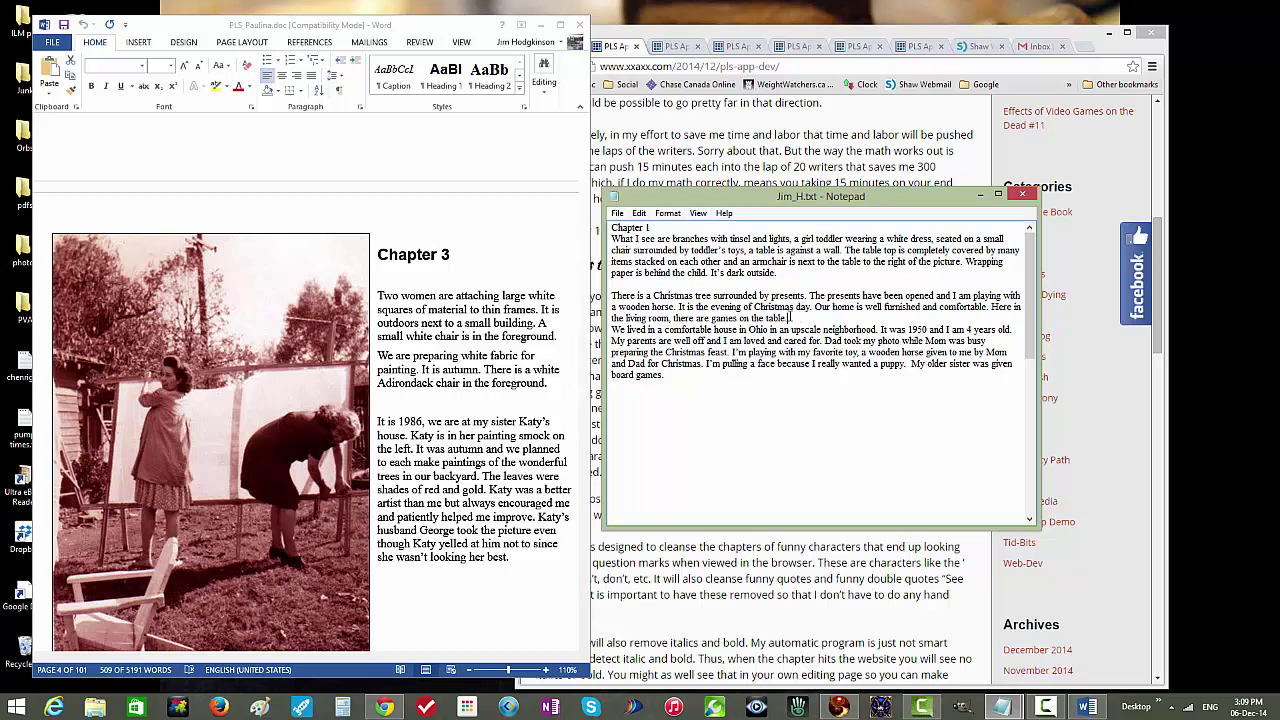
pyautogui.click(791, 318)
pyautogui.press('Return')
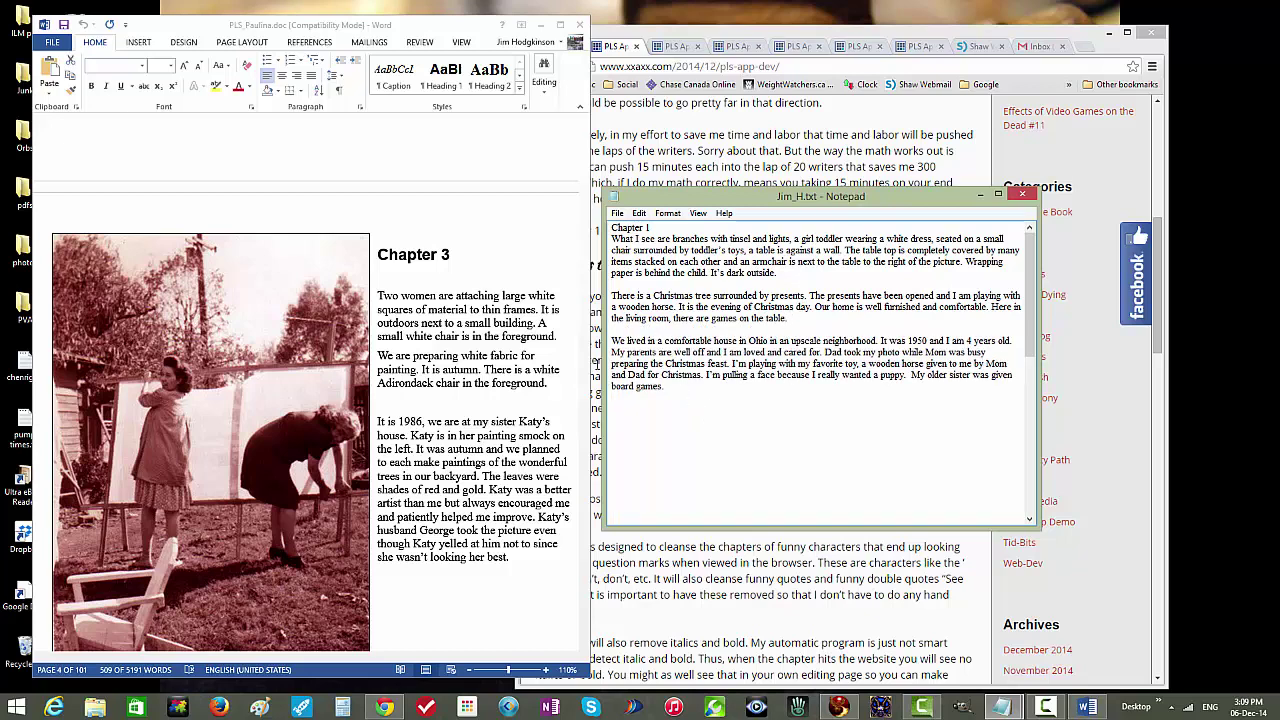
# Delete the extra blank lines after 'board games.', leaving one before the Chapter 2 heading.
pyautogui.click(681, 458)
pyautogui.hotkey('ctrl', 'v')
pyautogui.press('Delete')
pyautogui.press('Delete')
pyautogui.press('Delete')
pyautogui.press('Delete')
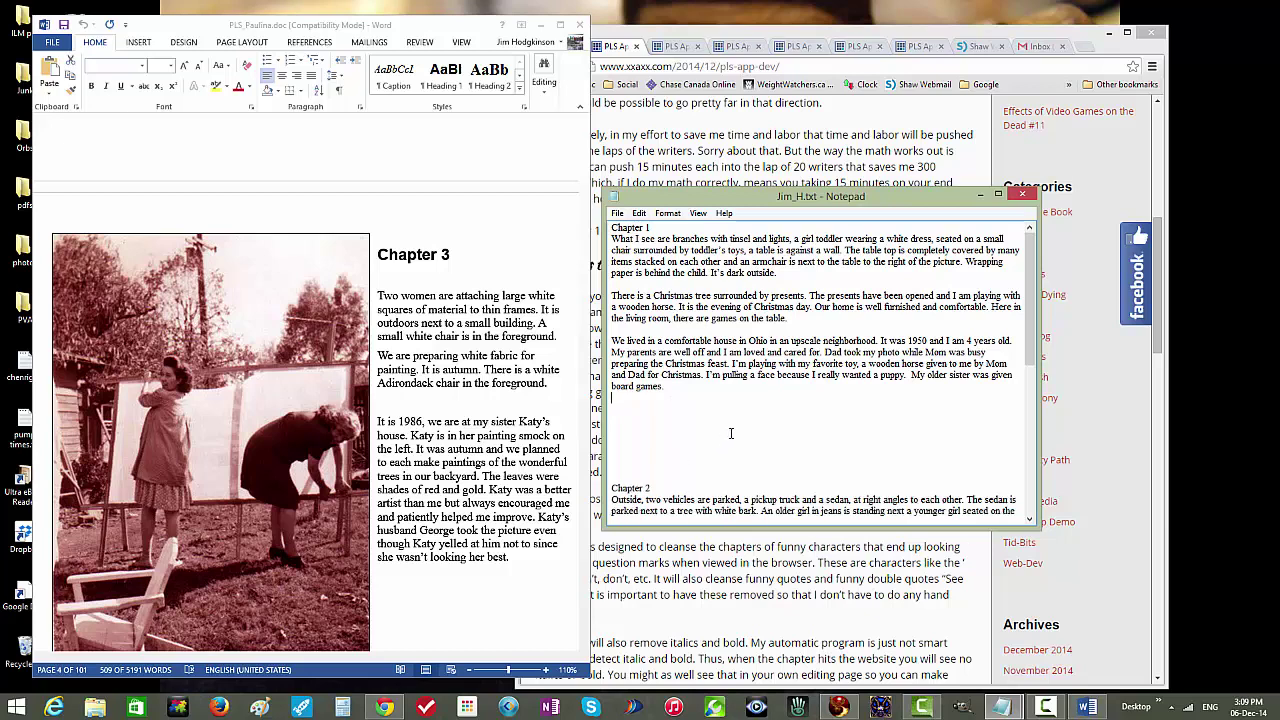
pyautogui.press('Delete')
pyautogui.press('Delete')
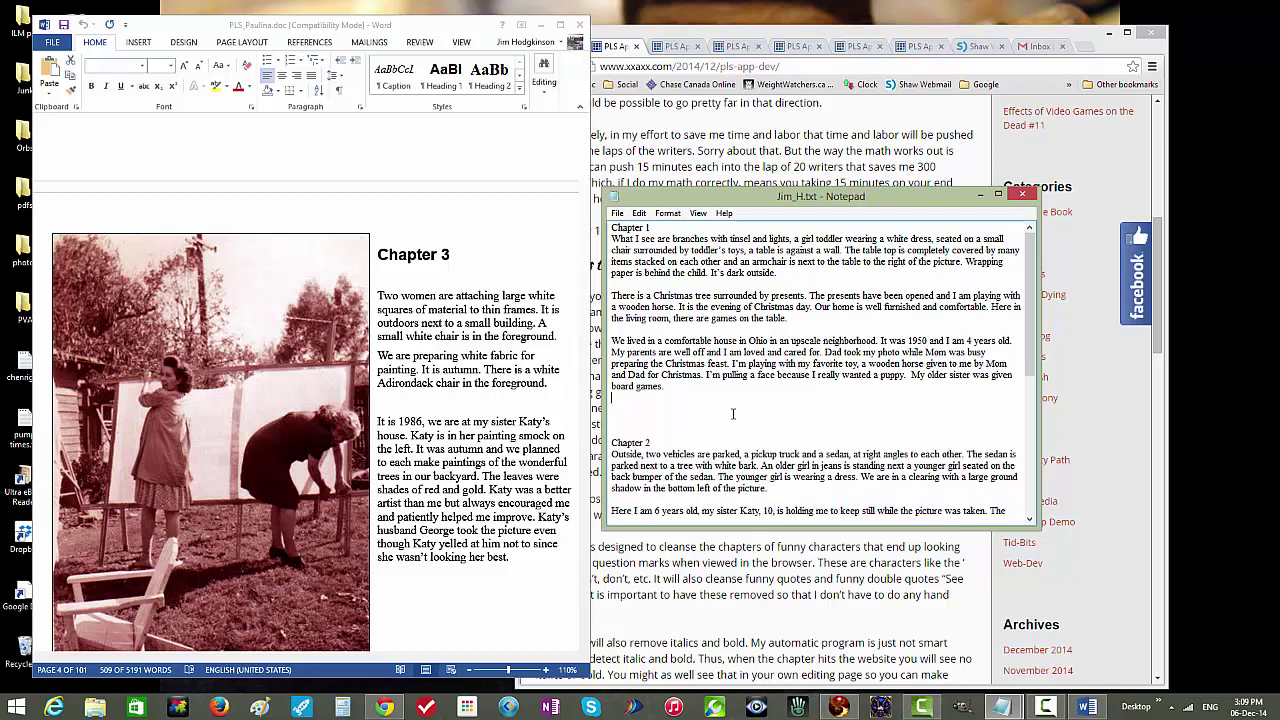
pyautogui.press('BackSpace')
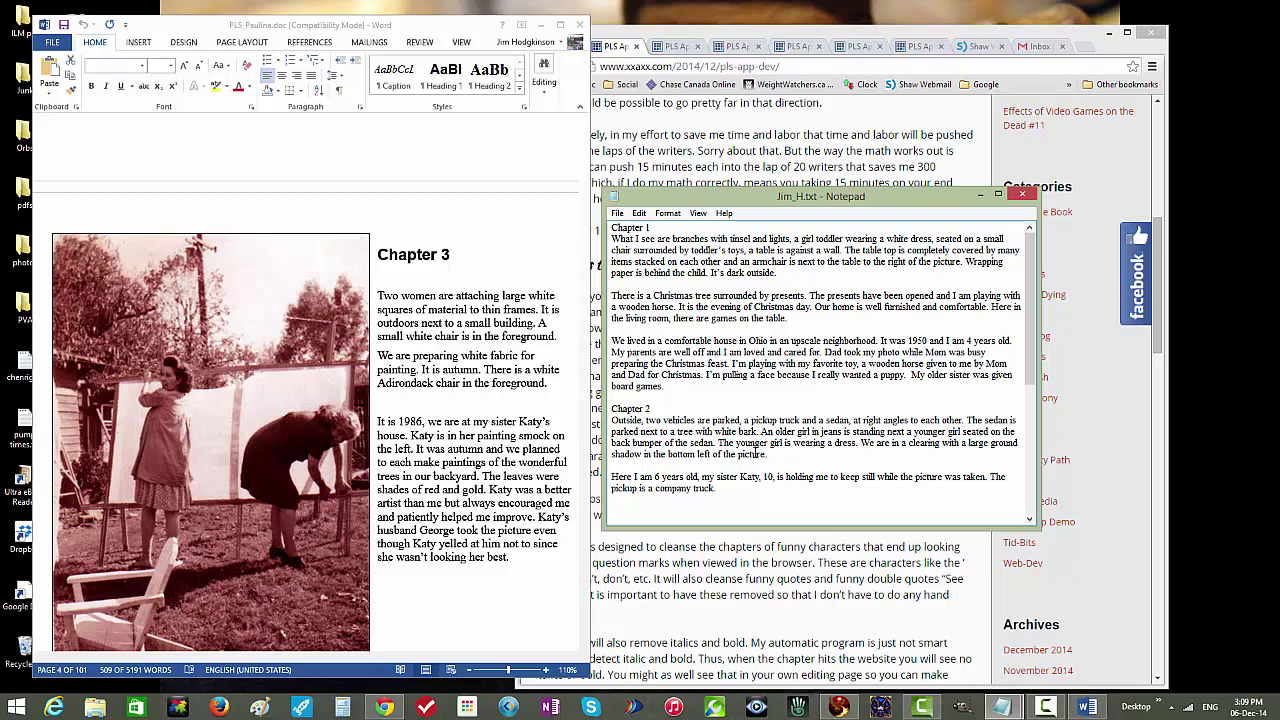
# Leave exactly one blank line after Chapter 2's company truck paragraph.
pyautogui.click(770, 457)
pyautogui.scroll(-5, 740, 485)
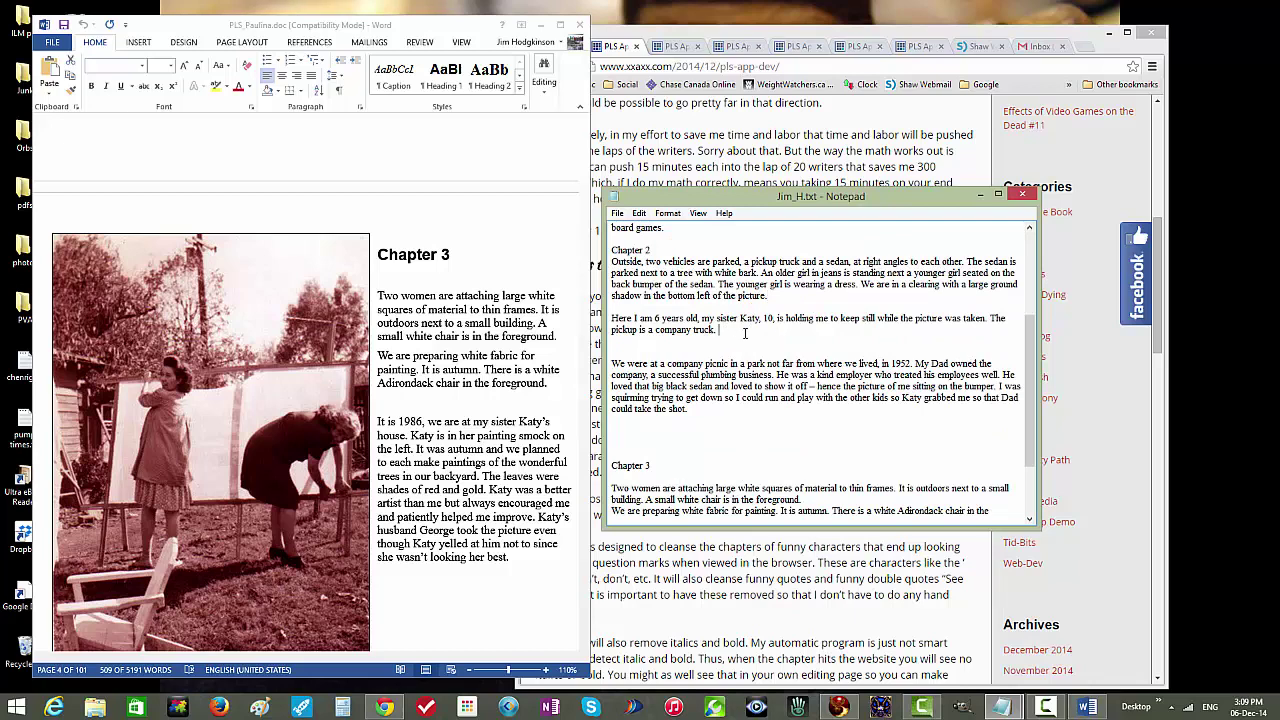
pyautogui.press('Delete')
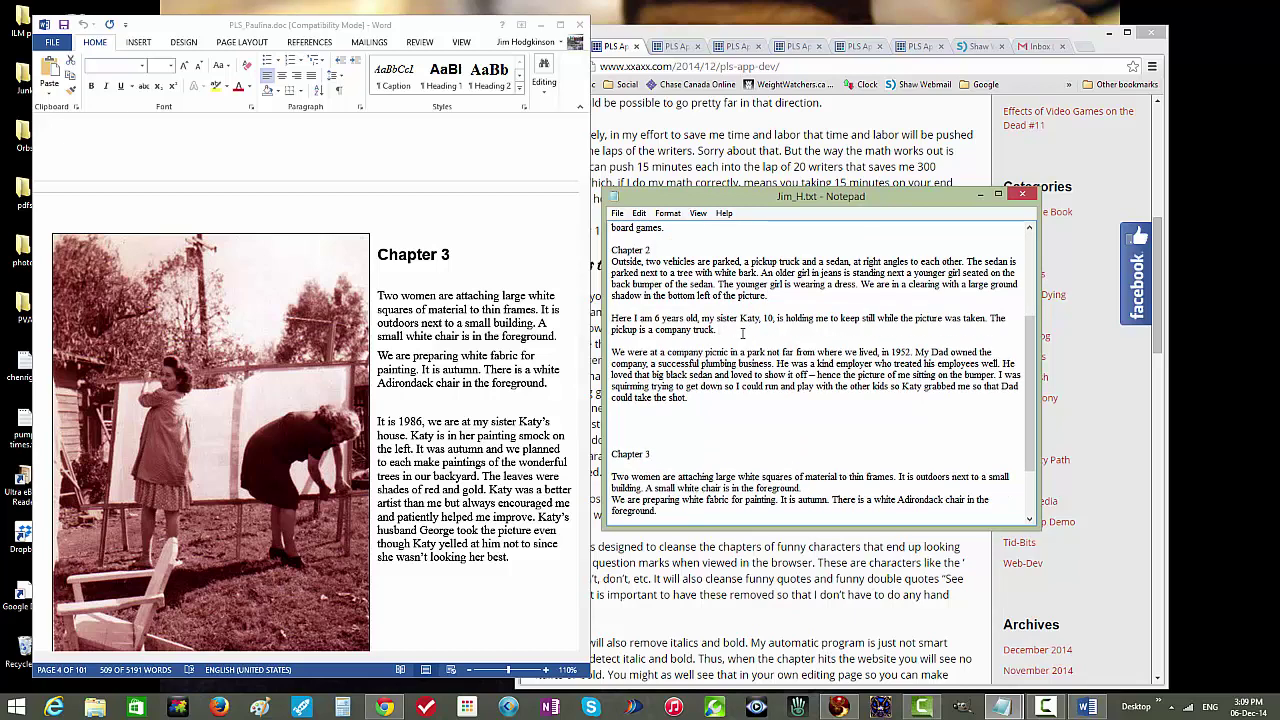
pyautogui.press('Delete')
pyautogui.press('Return')
# Leave one blank line before Chapter 3, join its heading to the text, and separate its paragraphs.
pyautogui.press('Delete')
pyautogui.press('Delete')
pyautogui.press('Delete')
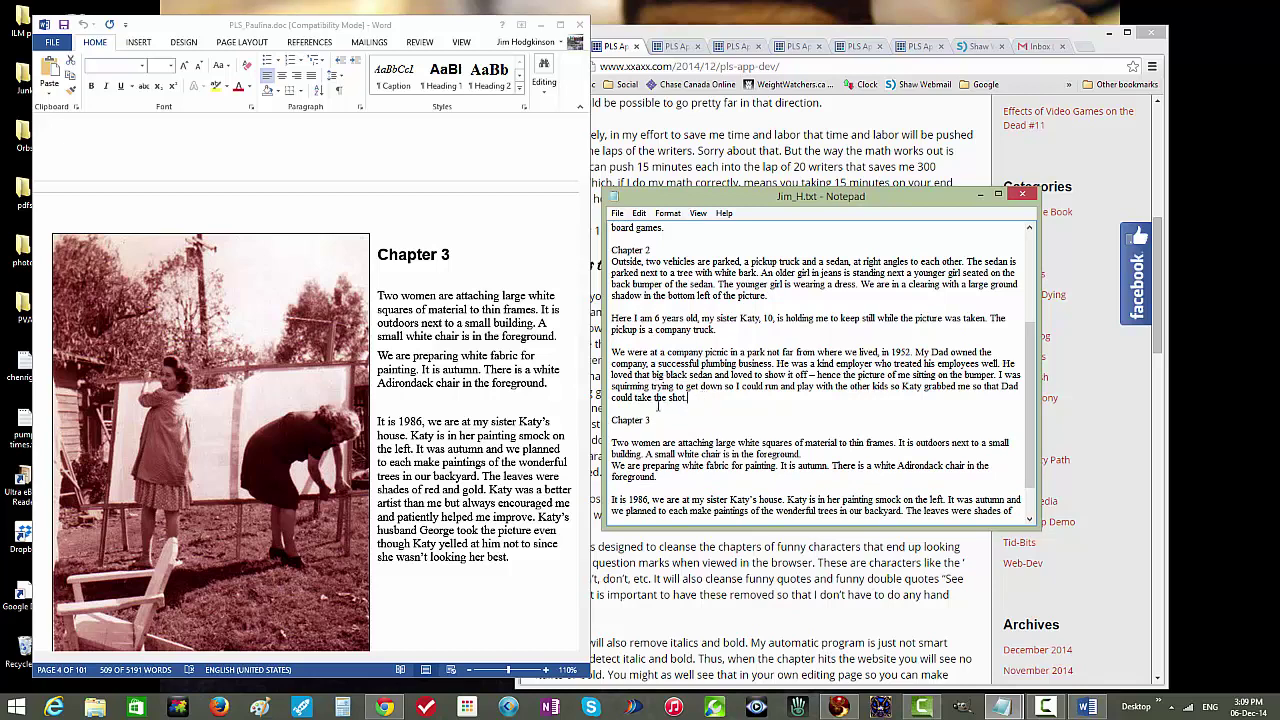
pyautogui.press('Delete')
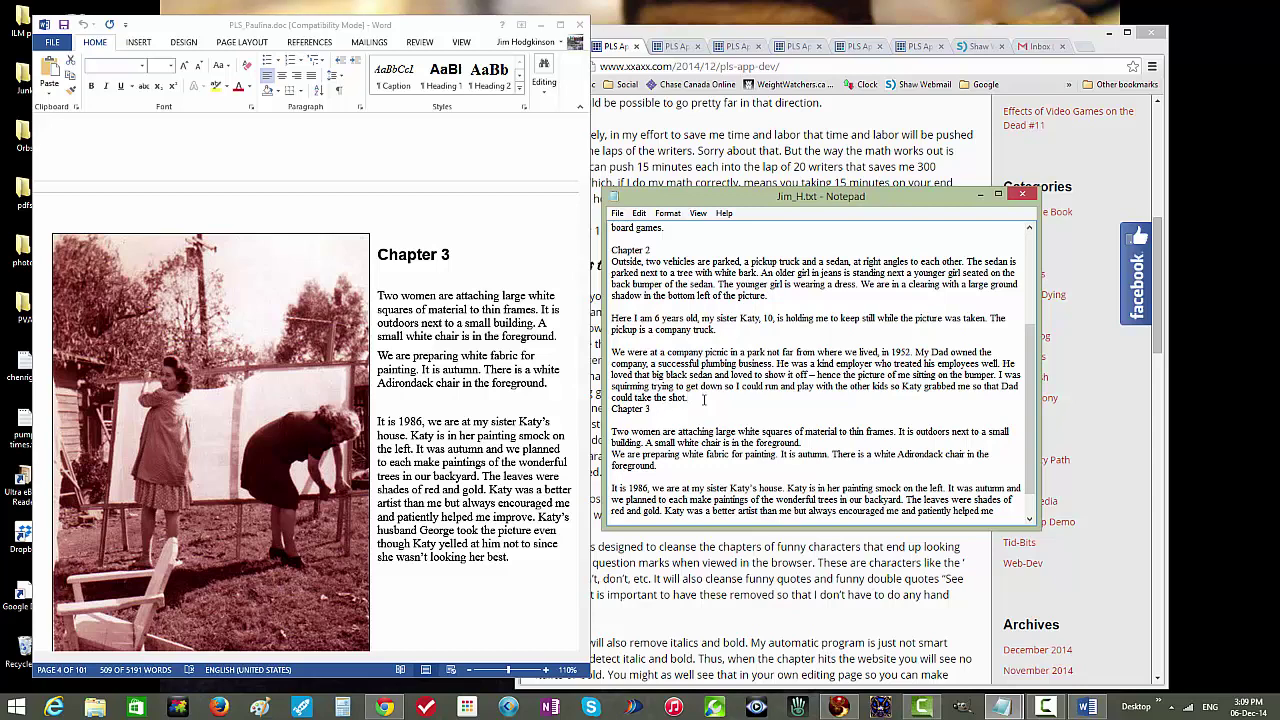
pyautogui.press('Return')
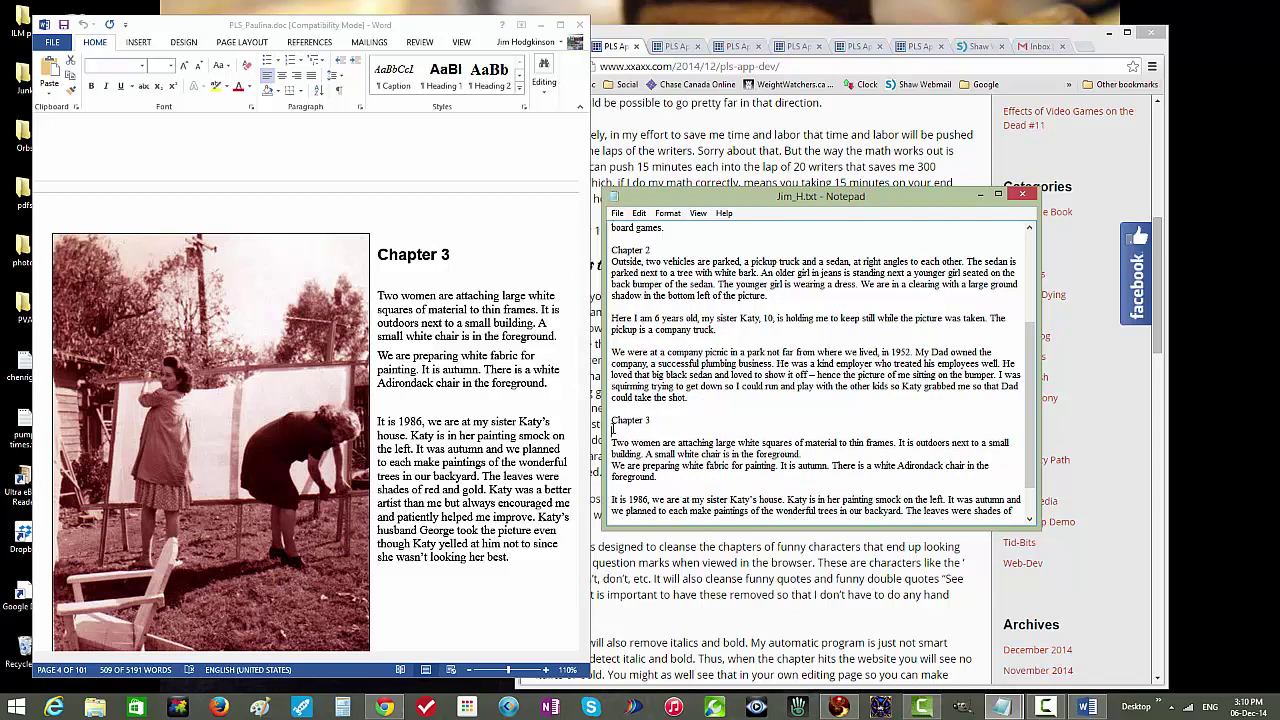
pyautogui.press('Delete')
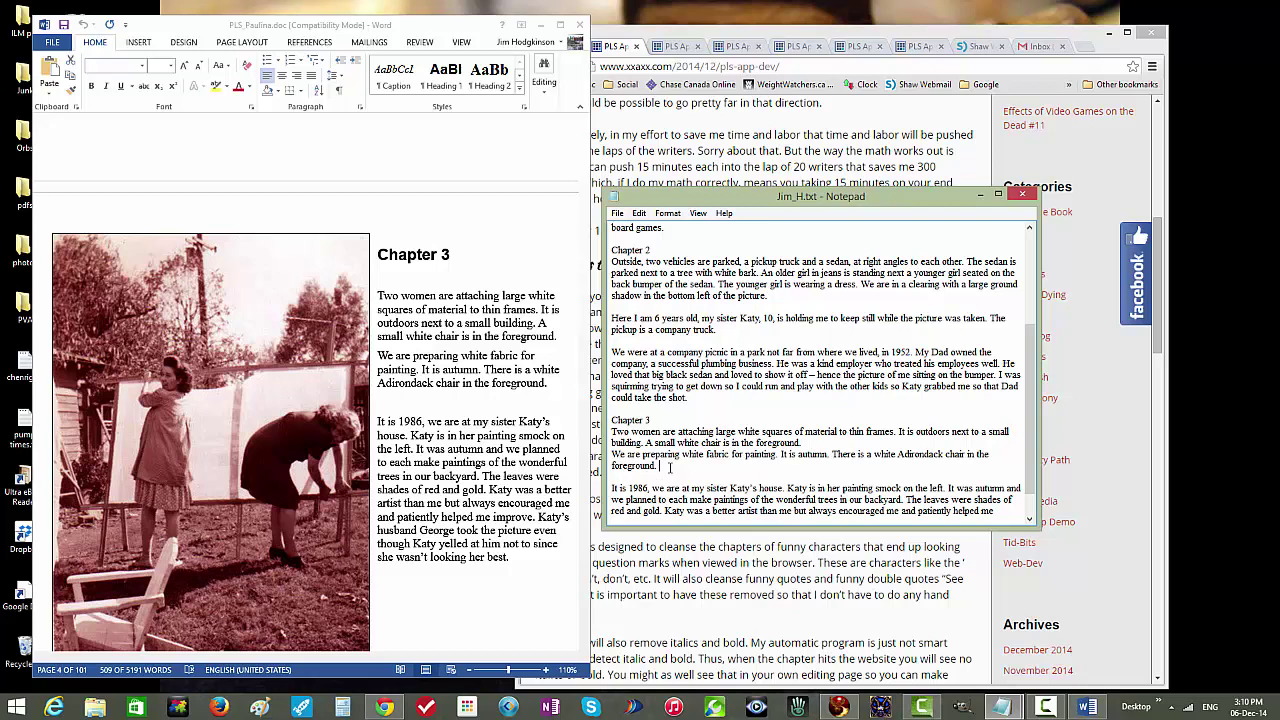
pyautogui.click(804, 442)
pyautogui.press('Return')
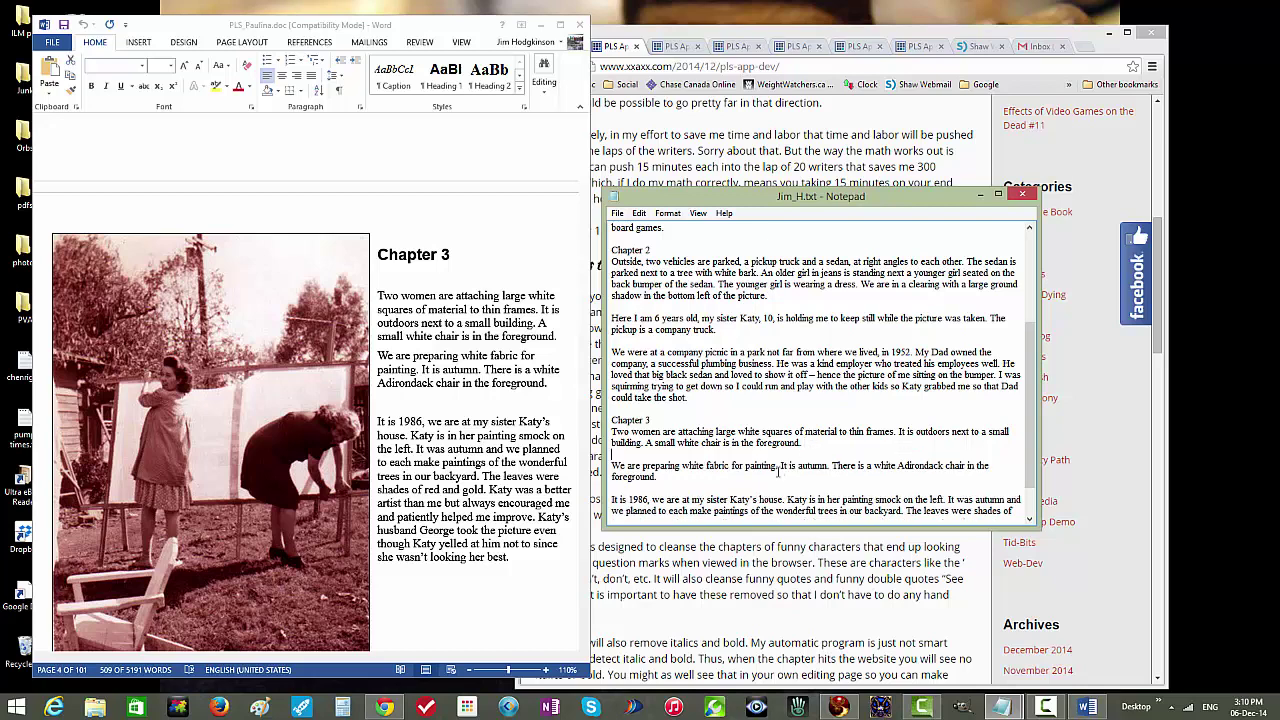
pyautogui.scroll(-1, 756, 470)
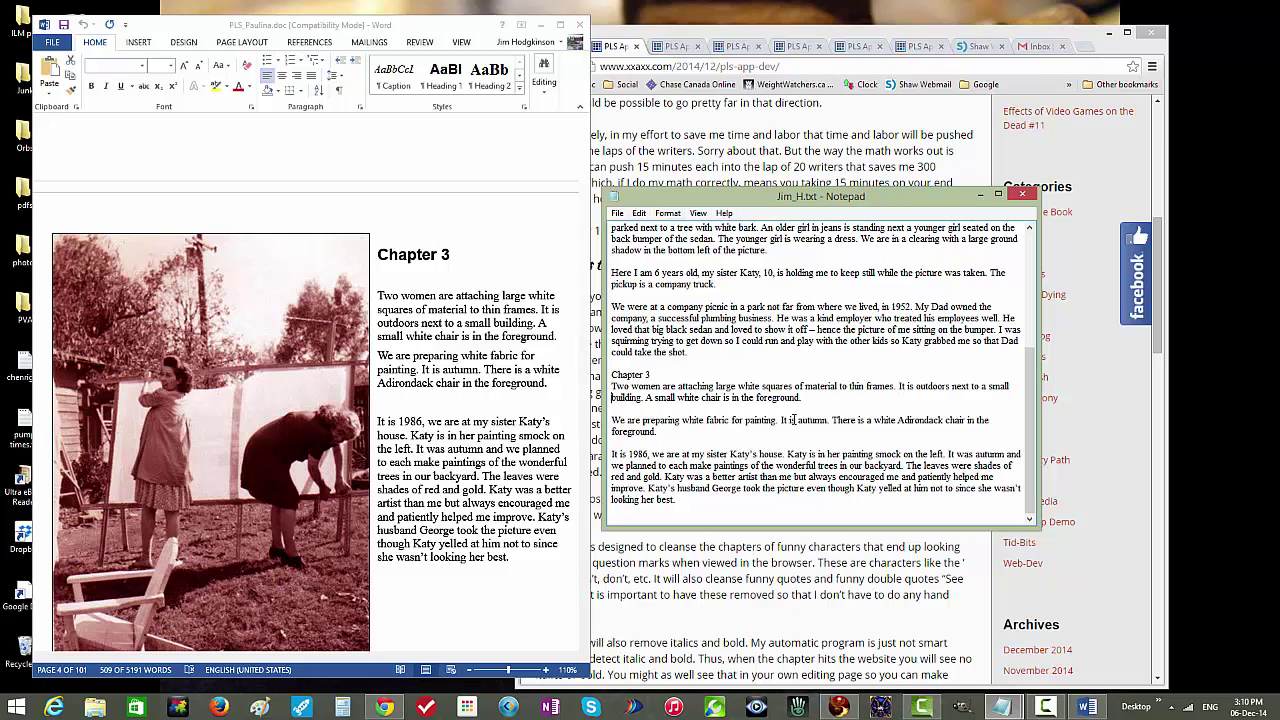
pyautogui.scroll(6, 793, 420)
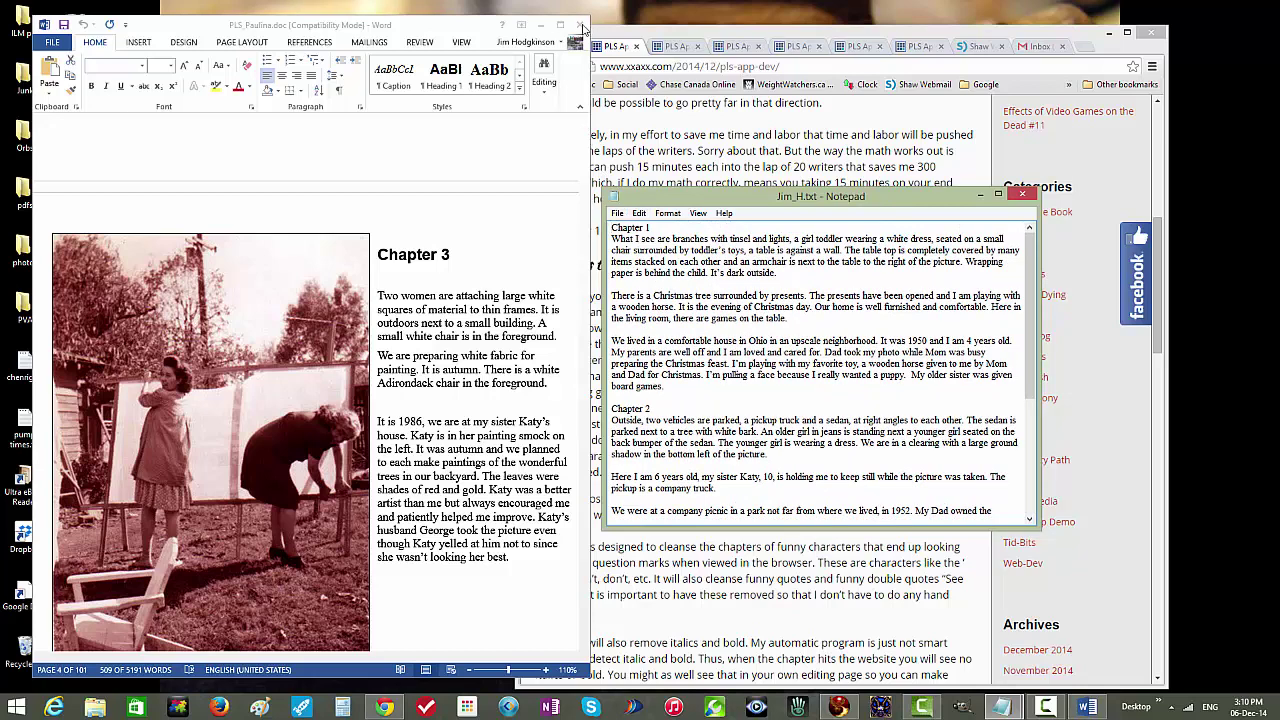
# Close the PLS_Paulina document and exit Word.
pyautogui.click(585, 28)
pyautogui.click(582, 26)
pyautogui.click(581, 26)
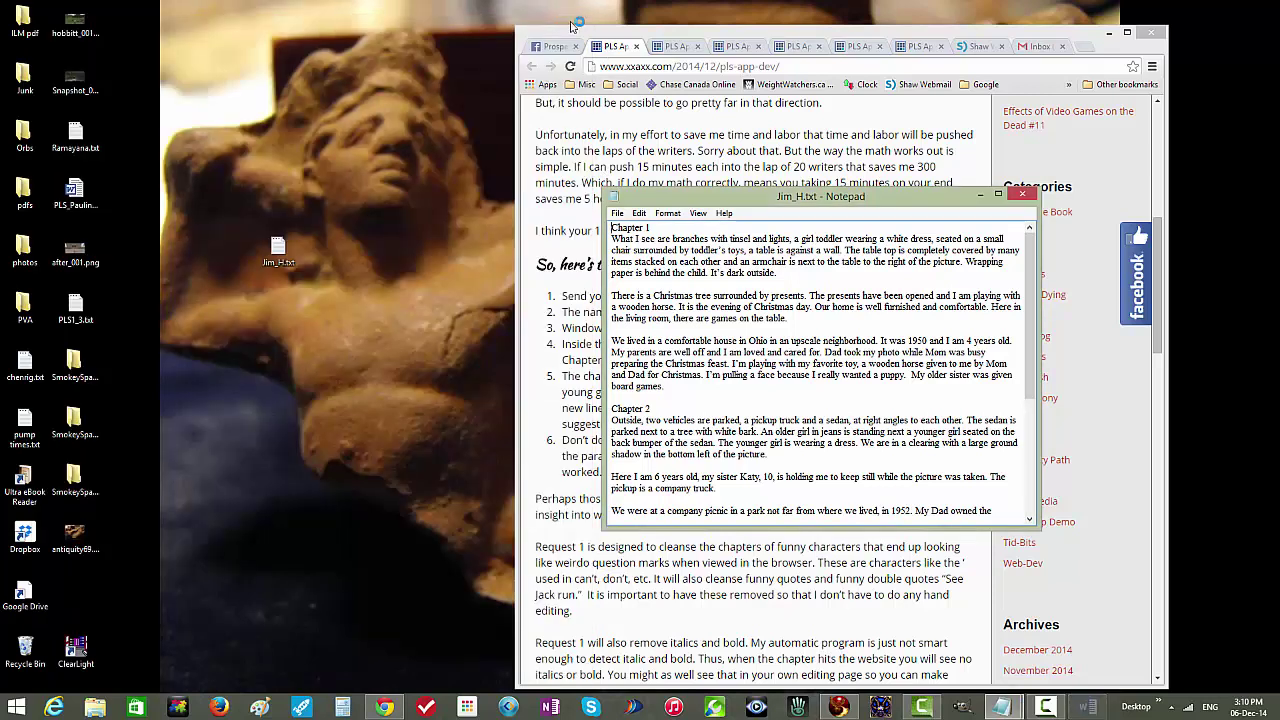
# Save Jim_H.txt from Notepad's File menu, then close Notepad.
pyautogui.click(619, 214)
pyautogui.click(619, 214)
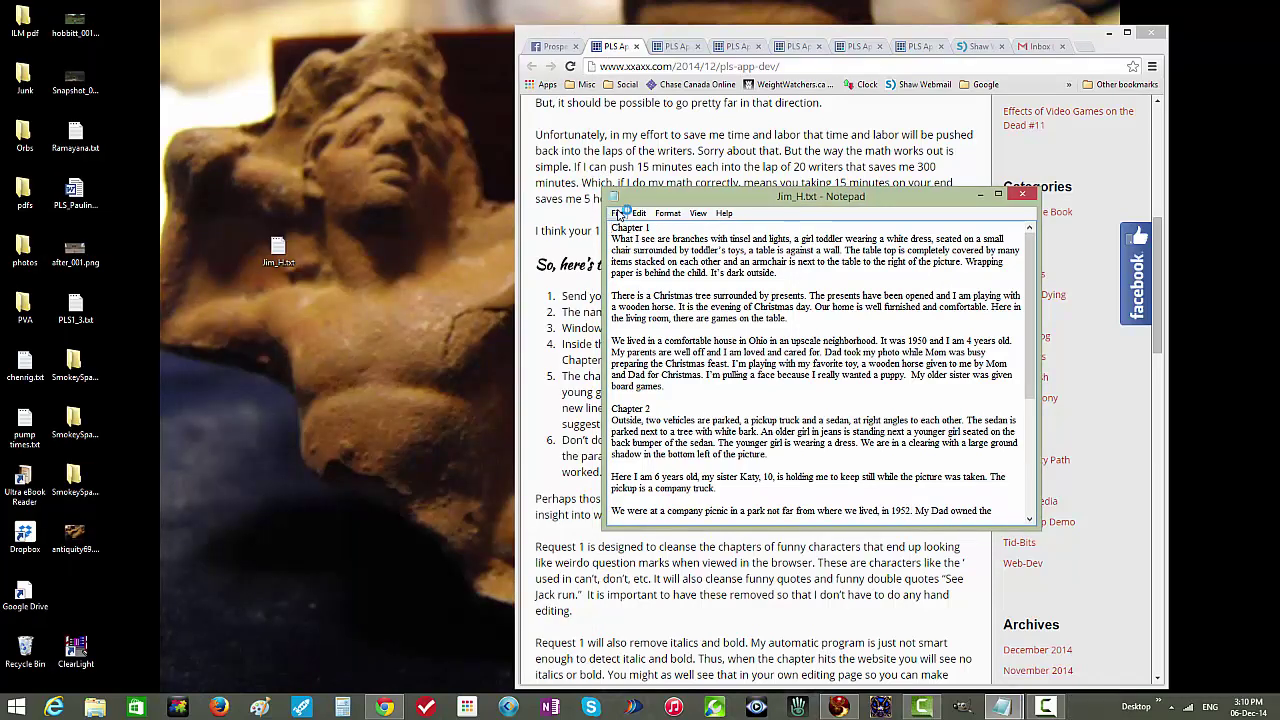
pyautogui.click(619, 214)
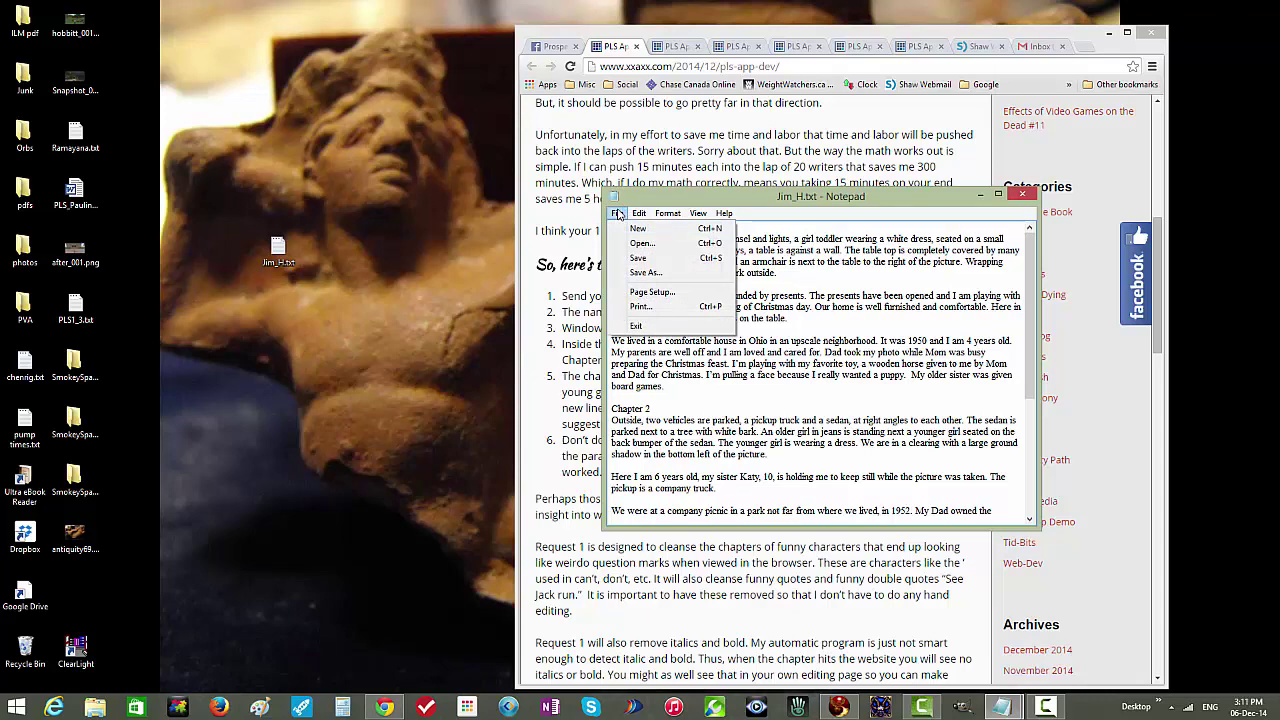
pyautogui.click(655, 262)
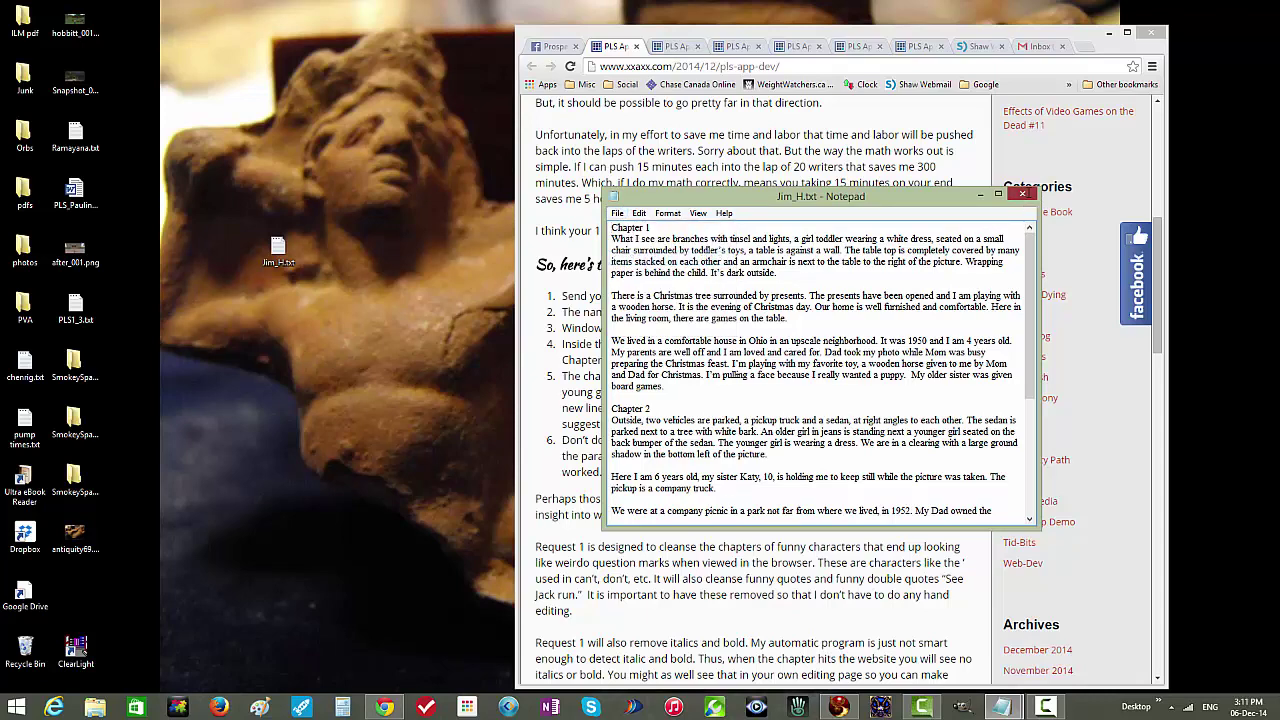
pyautogui.click(1022, 194)
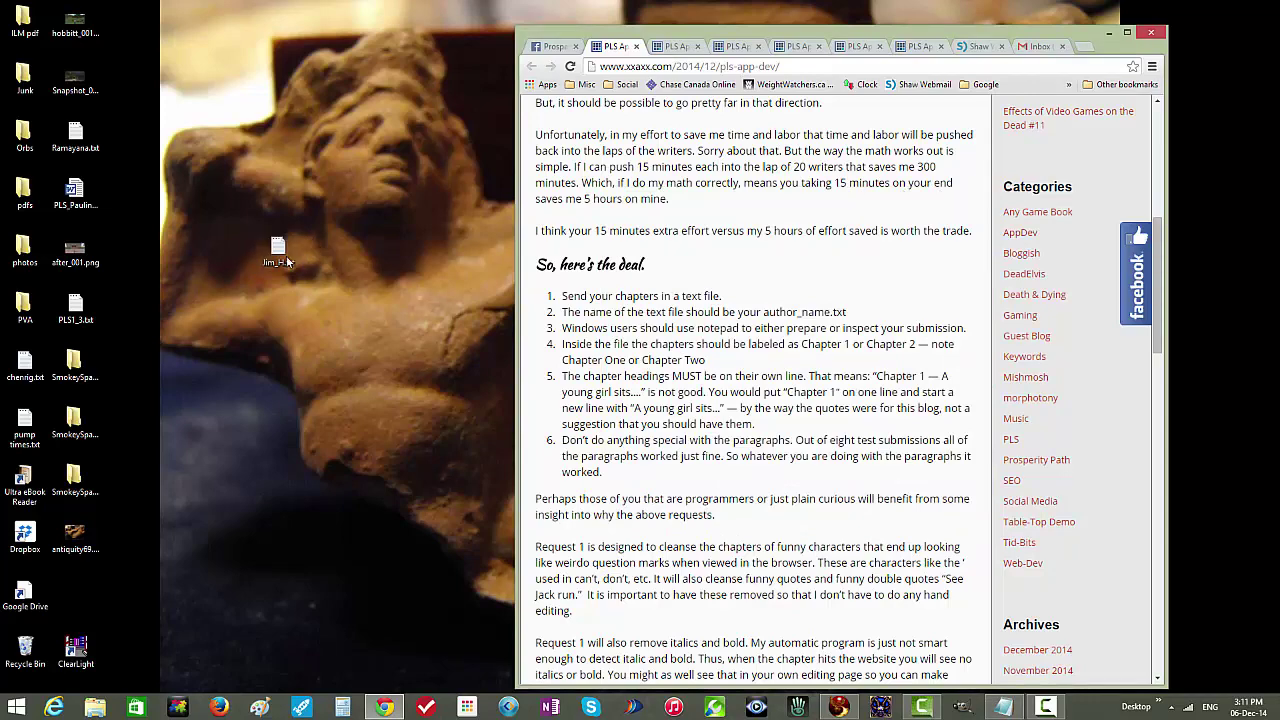
pyautogui.doubleClick(287, 260)
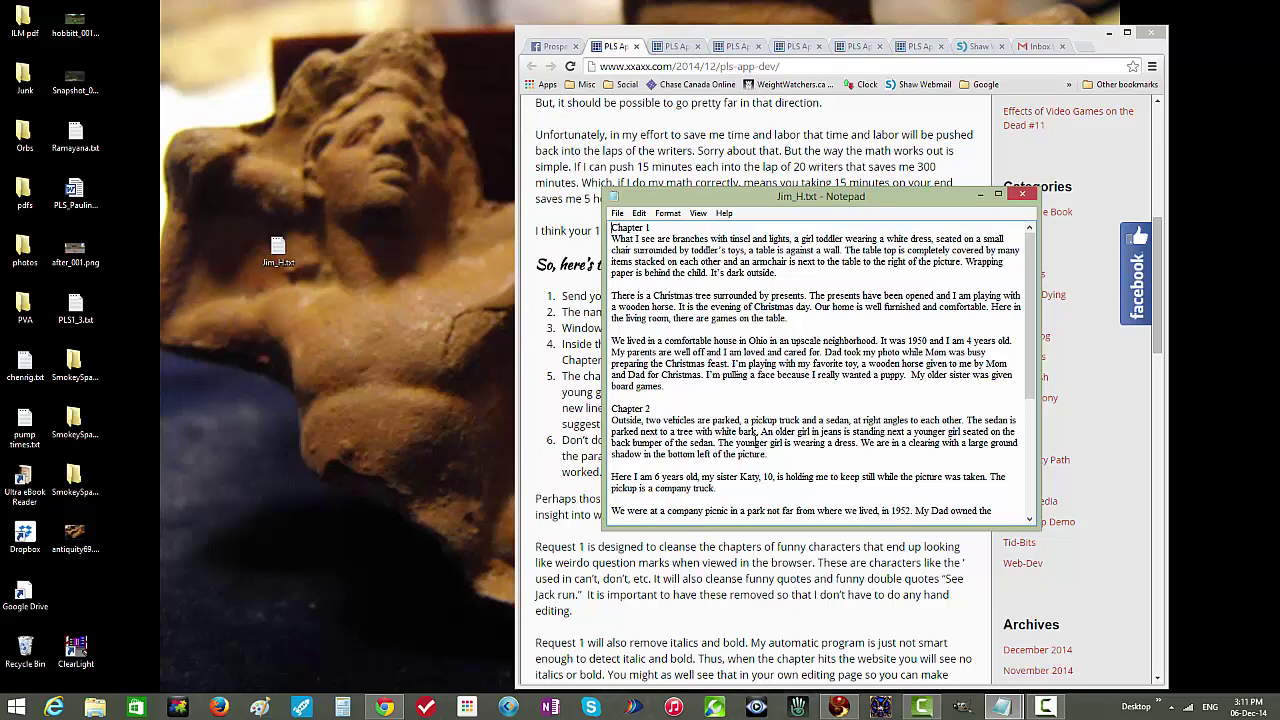
pyautogui.scroll(-6, 757, 440)
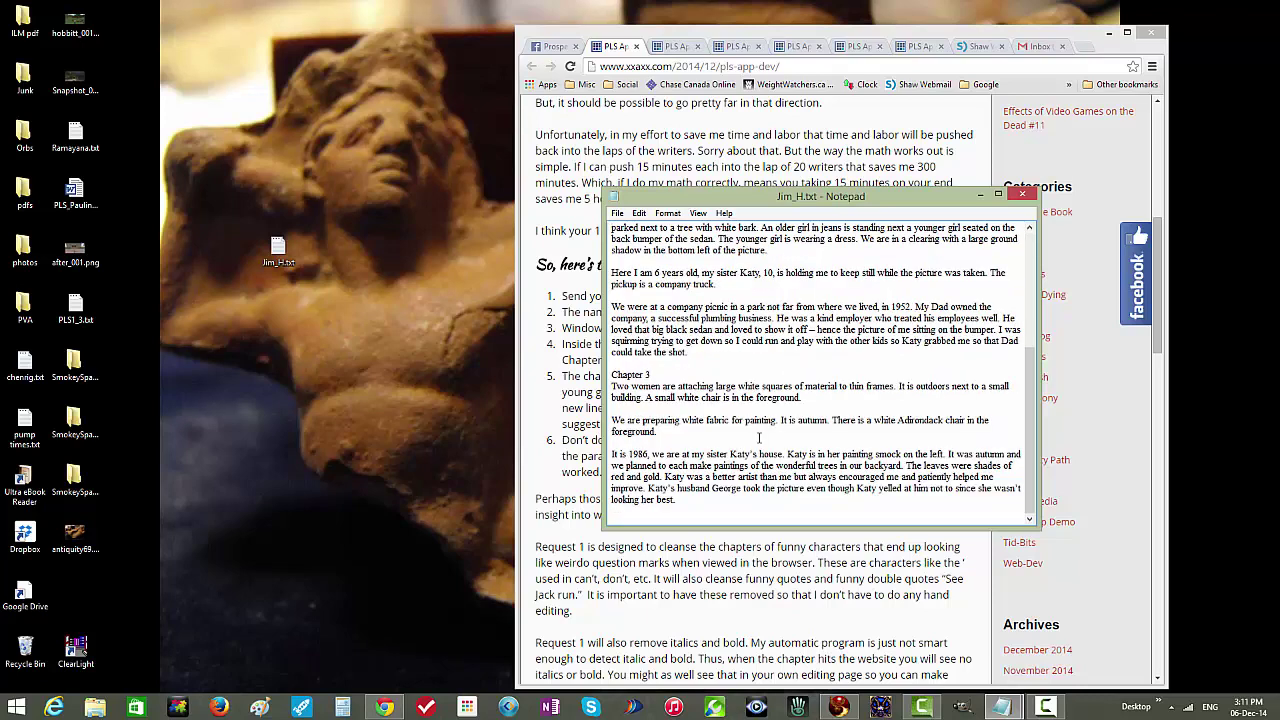
pyautogui.scroll(6, 759, 437)
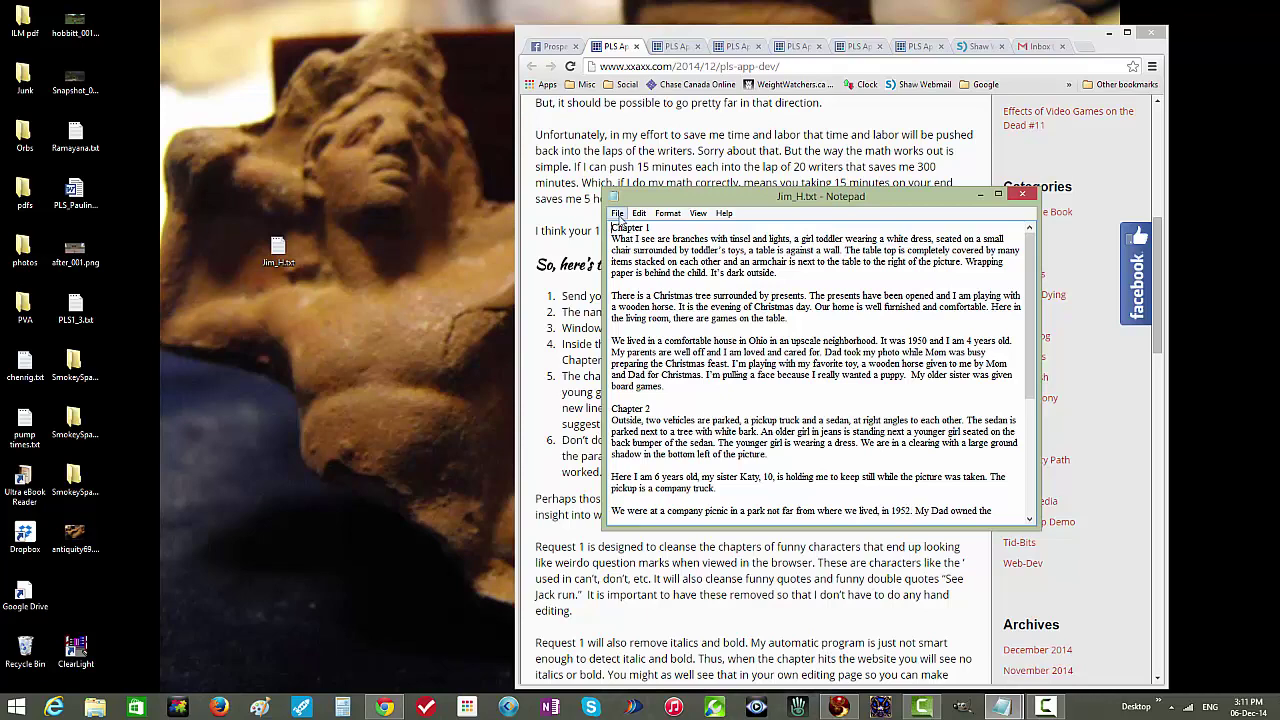
pyautogui.click(618, 214)
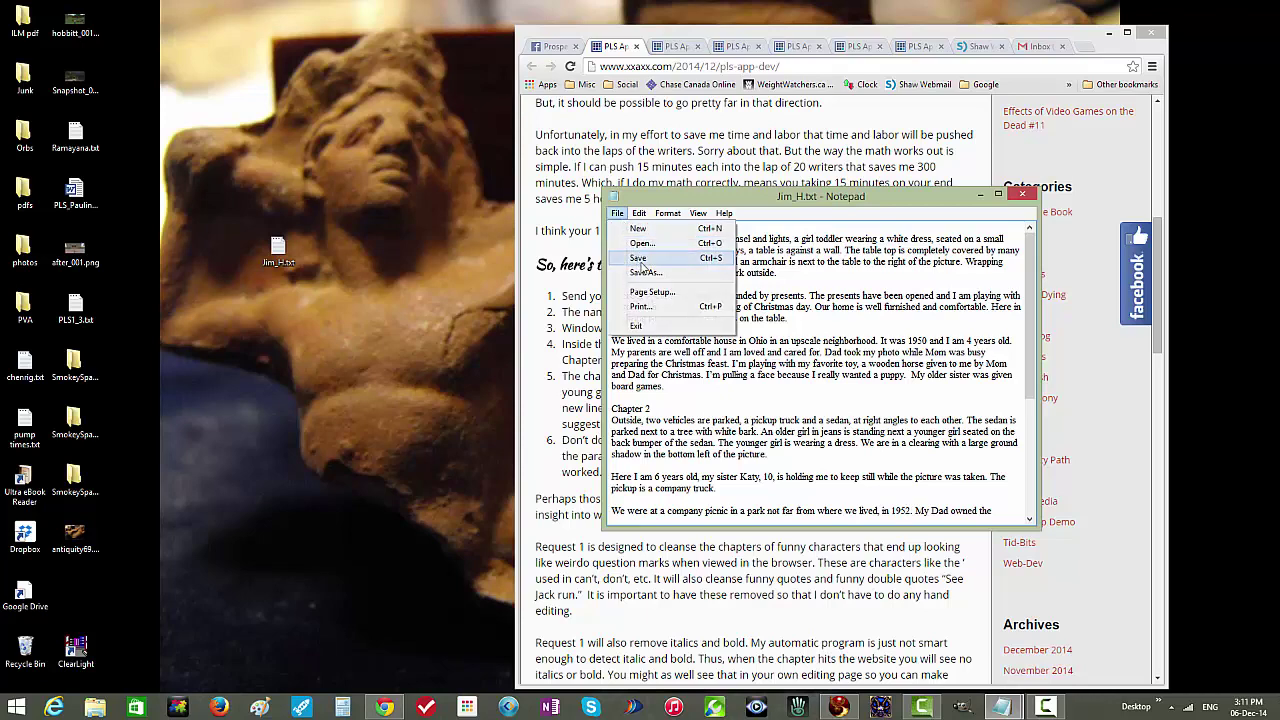
pyautogui.click(639, 258)
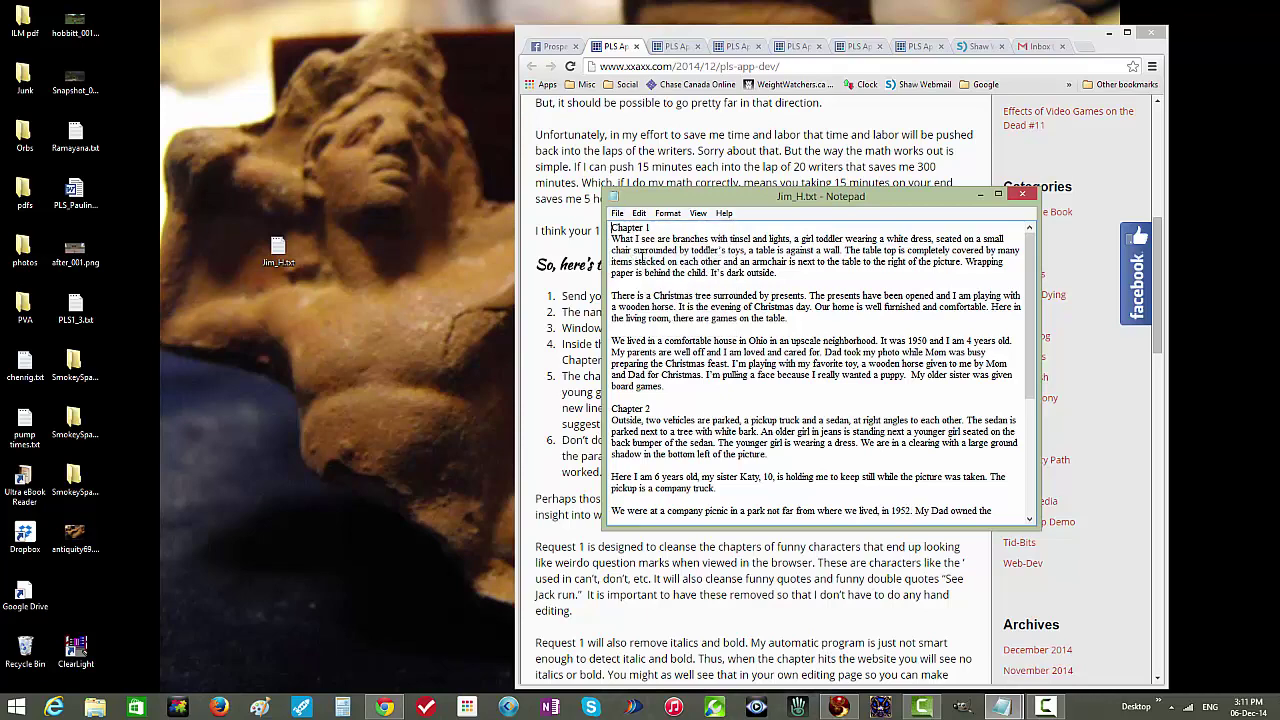
pyautogui.click(1015, 191)
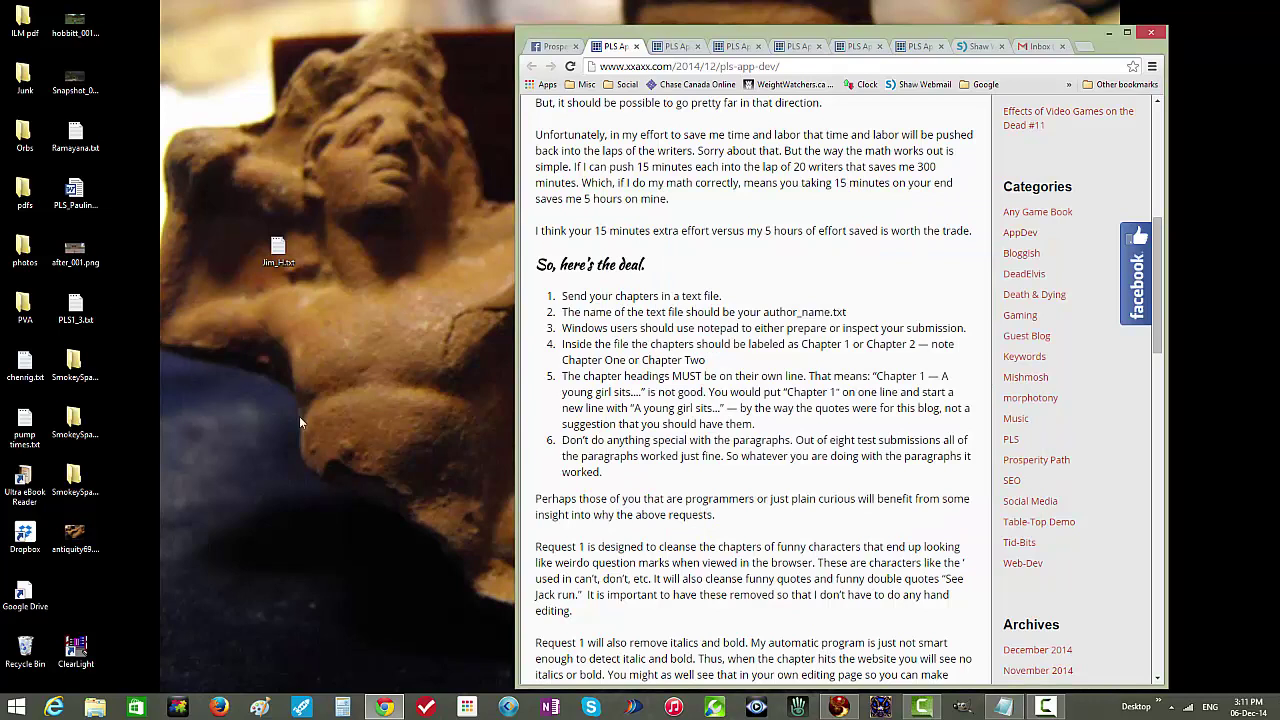